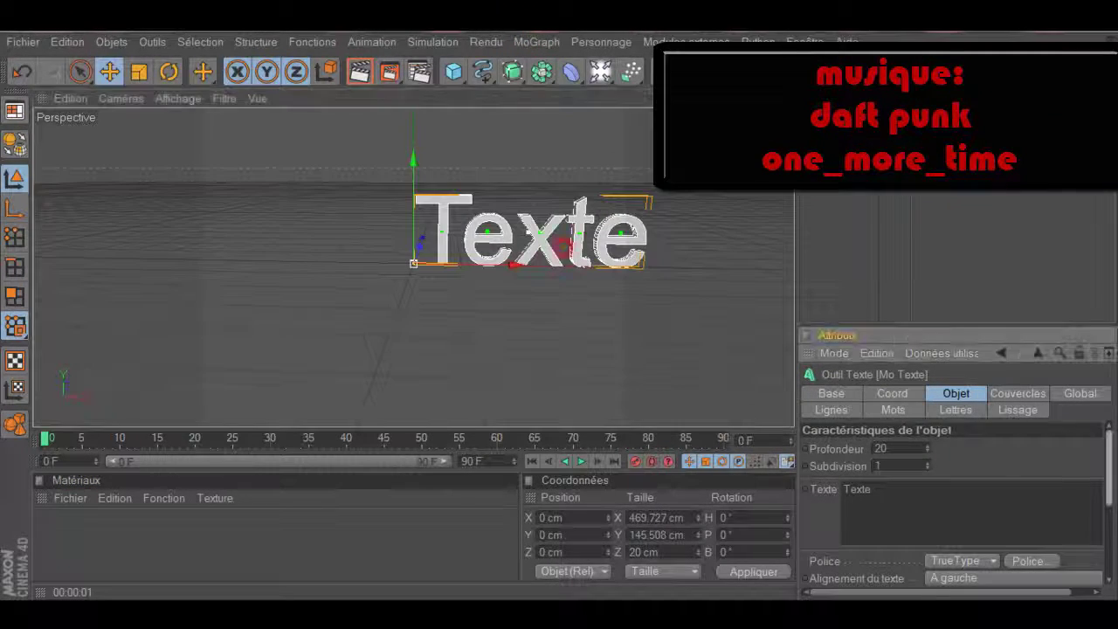
- Centre the alignment of the text object and replace its text with Neo
drag(1108, 469, 1108, 537)
click(1004, 450)
click(940, 486)
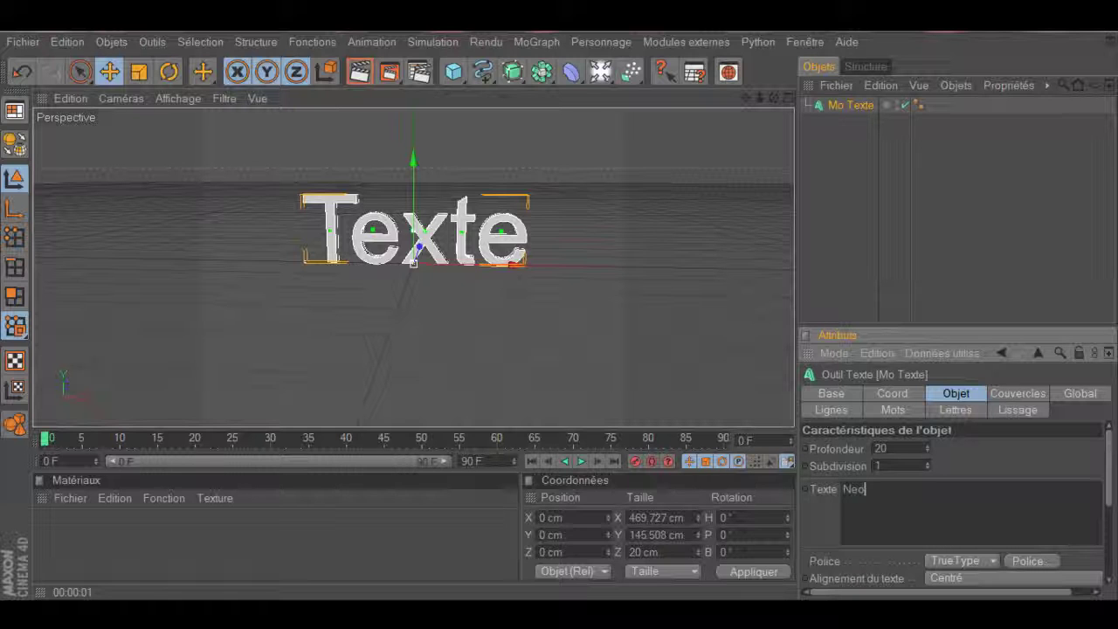
- Change the font of the Neo text to the blocky Tamagotchi typeface
click(1029, 560)
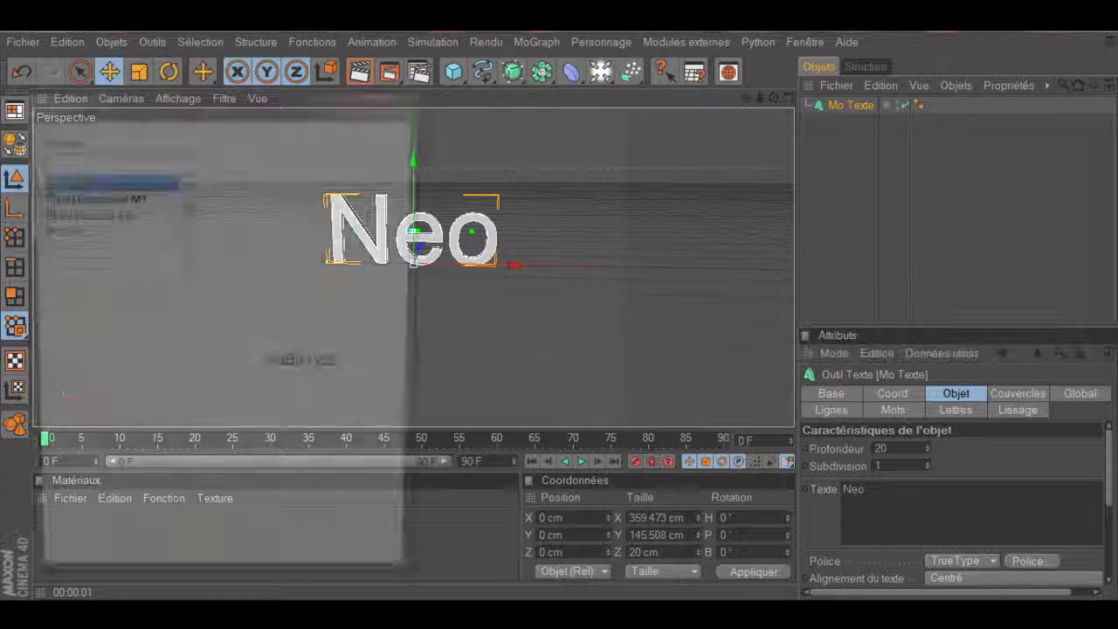
key(BackSpace)
text(t)
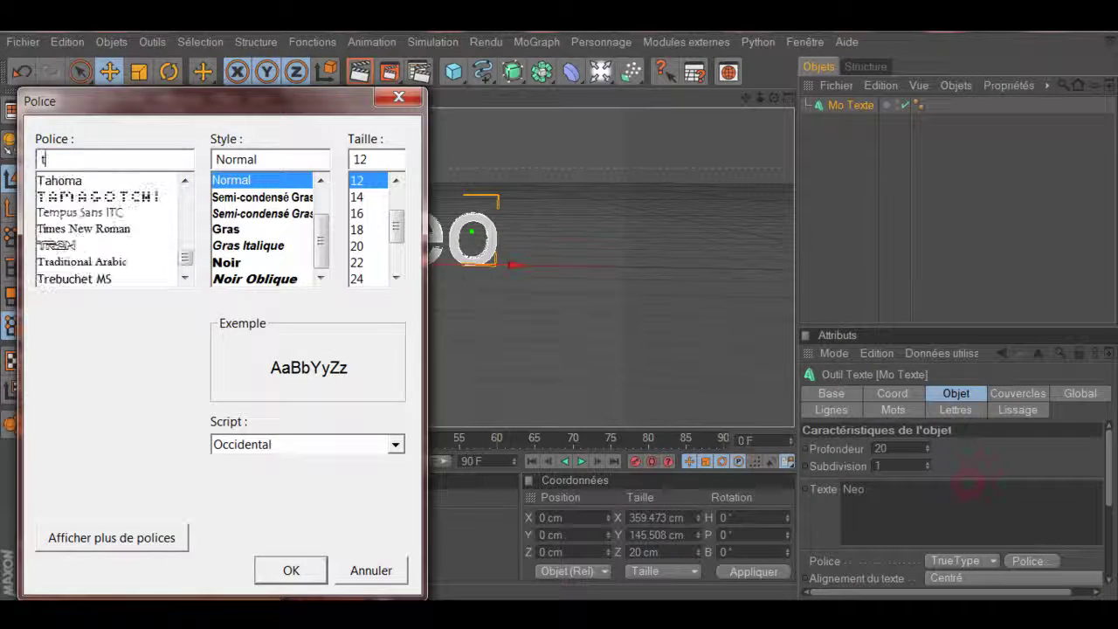
key(Down)
key(Return)
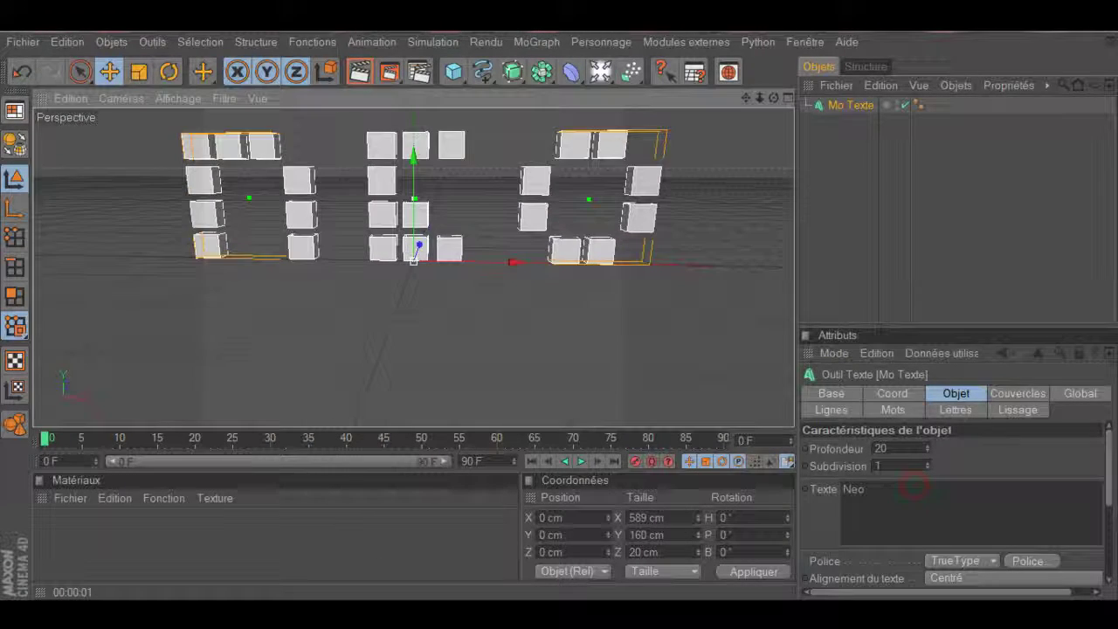
alt+middle_drag(414, 260, 397, 340)
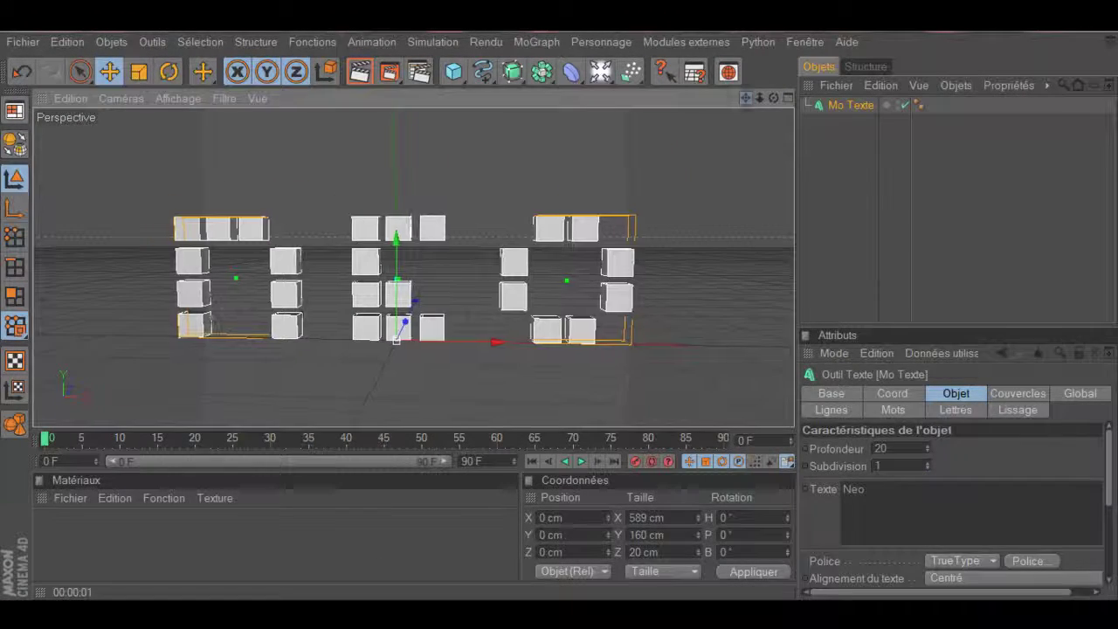
- Create a new material and set its colour to bright green with R 29, V 255, B 0
double_click(70, 535)
double_click(52, 528)
click(274, 299)
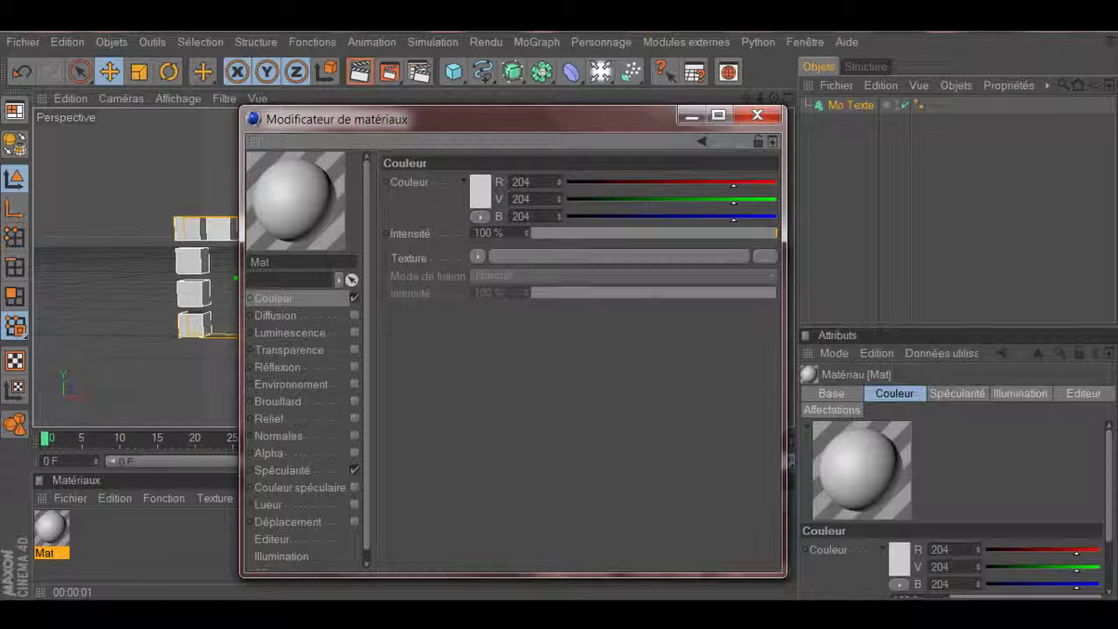
click(481, 192)
click(496, 133)
click(492, 144)
click(451, 270)
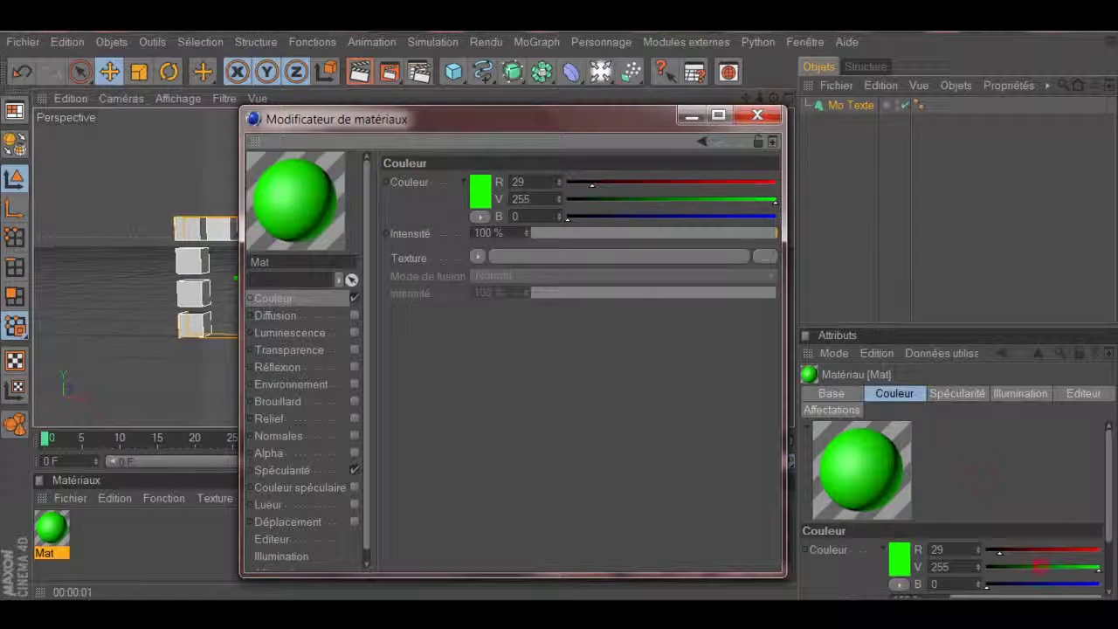
click(757, 115)
- Apply the green material to the Neo text and set the text's depth to 30
drag(51, 528, 193, 325)
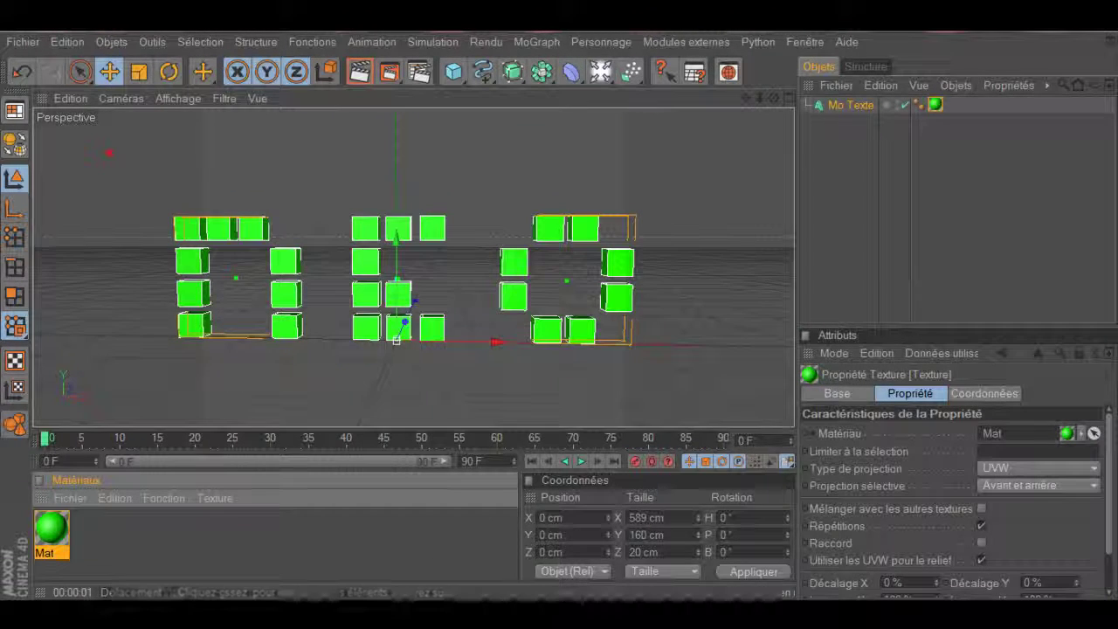
click(851, 105)
click(882, 494)
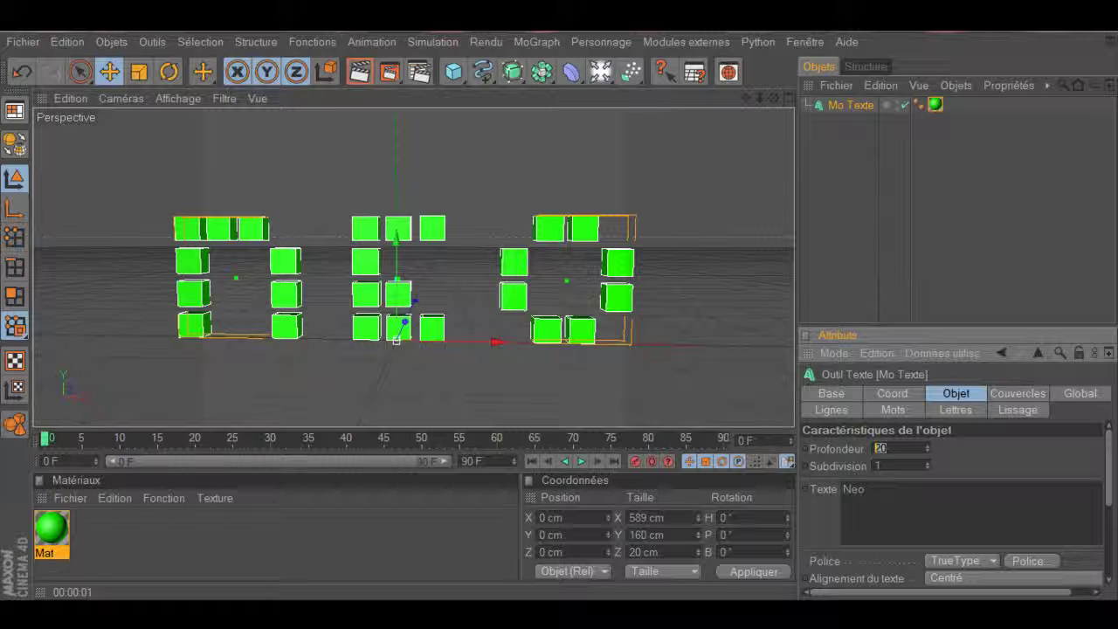
key(Return)
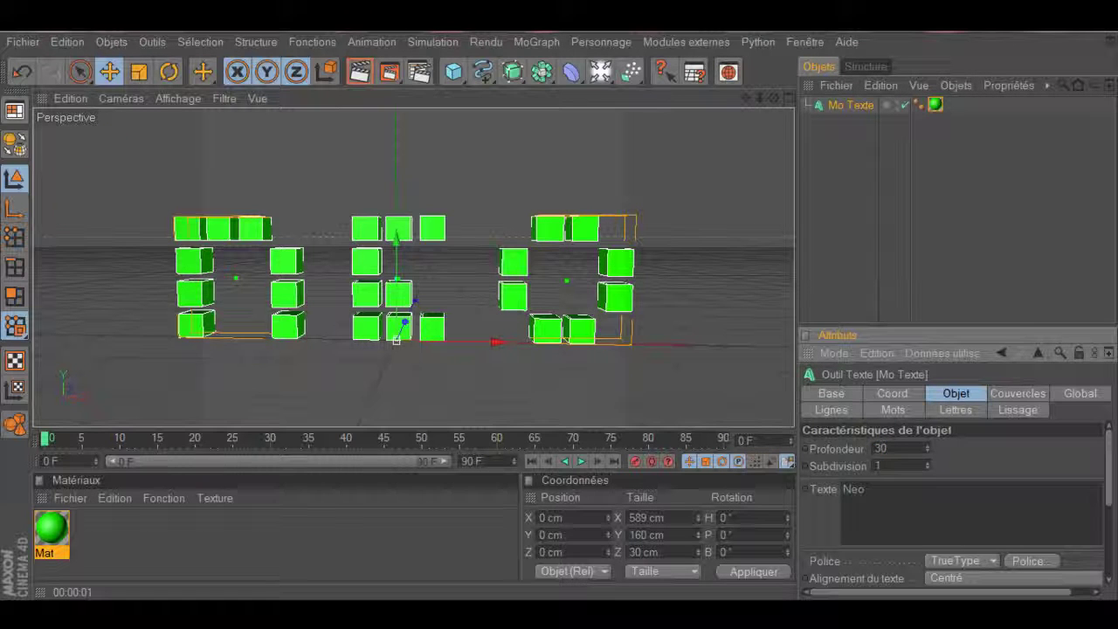
- Break the Neo text with the Thrausi script, using 10 random pieces and finding polygon connections
click(851, 105)
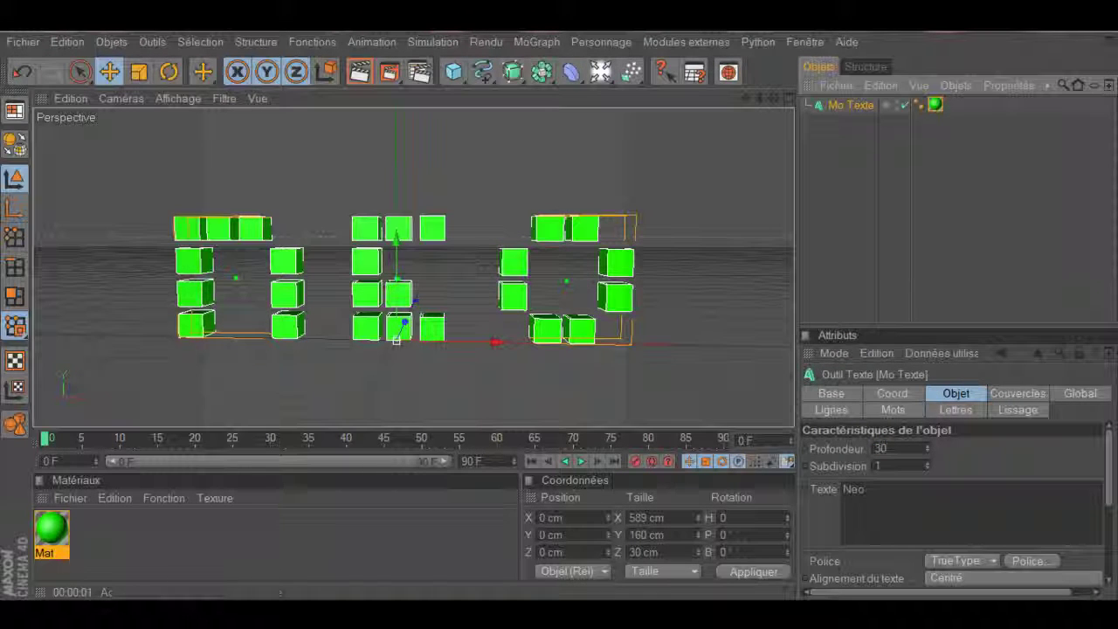
click(758, 42)
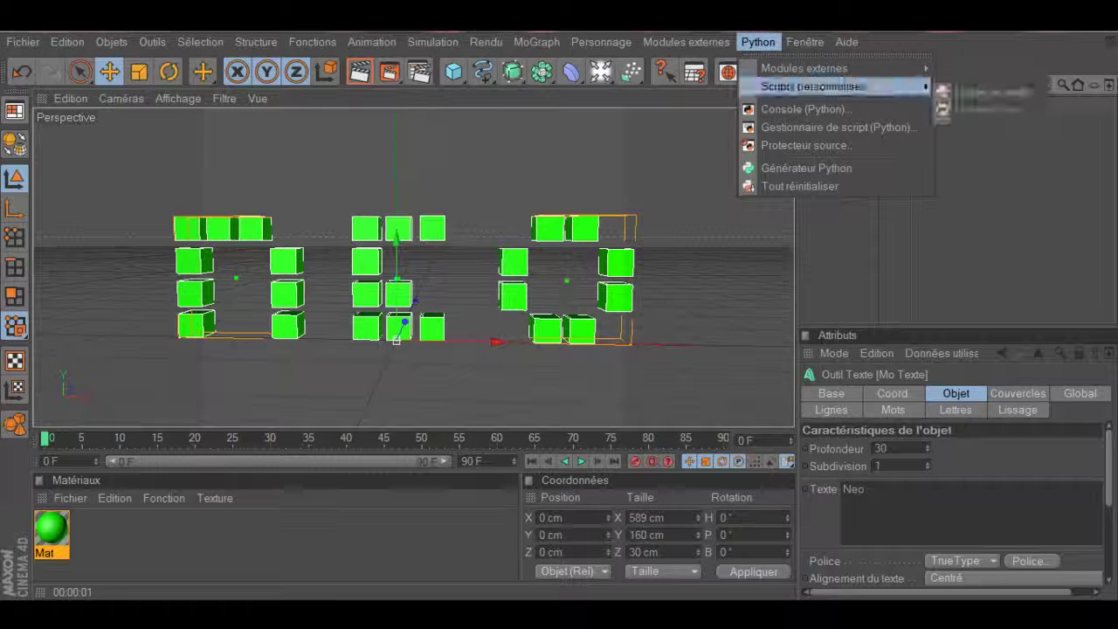
click(795, 112)
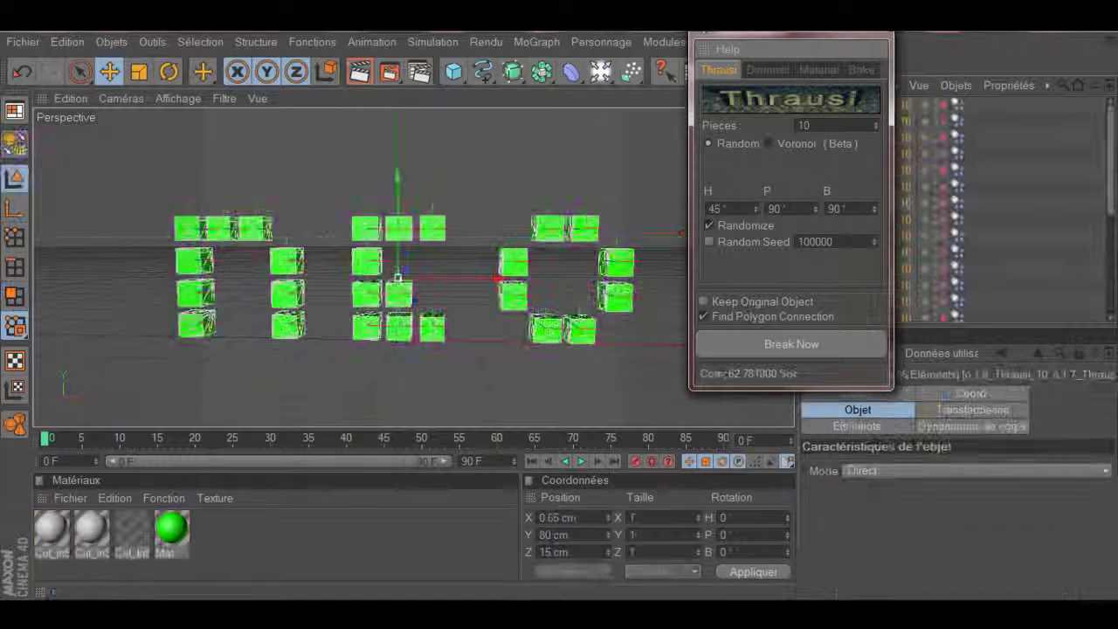
click(875, 33)
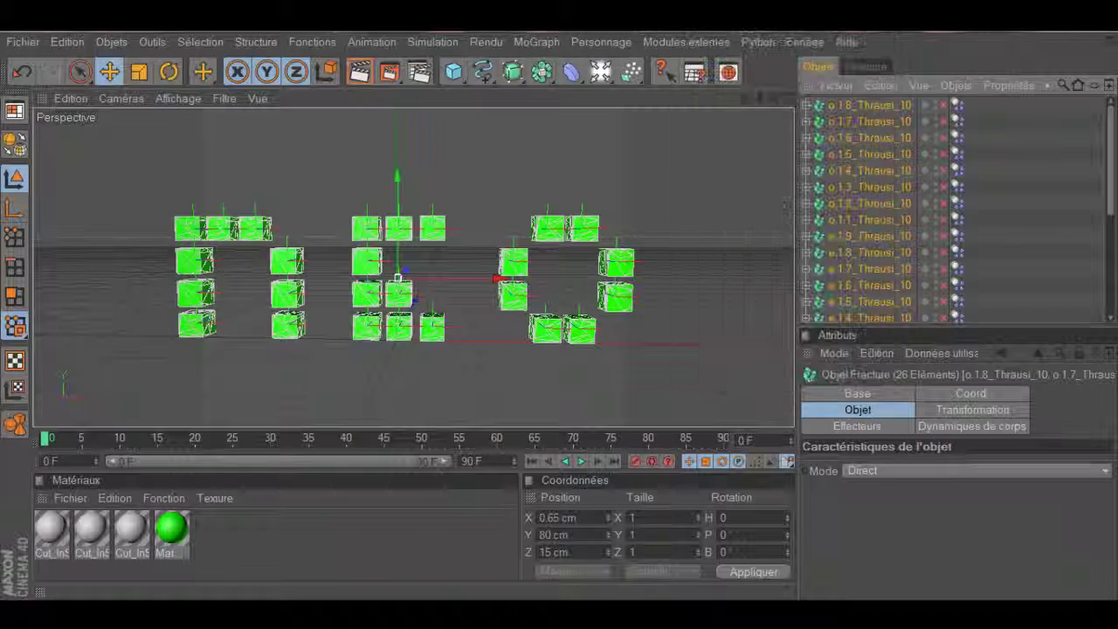
- Set the colour of the three Cut_InSide materials to black
drag(146, 573, 46, 531)
click(899, 559)
click(794, 520)
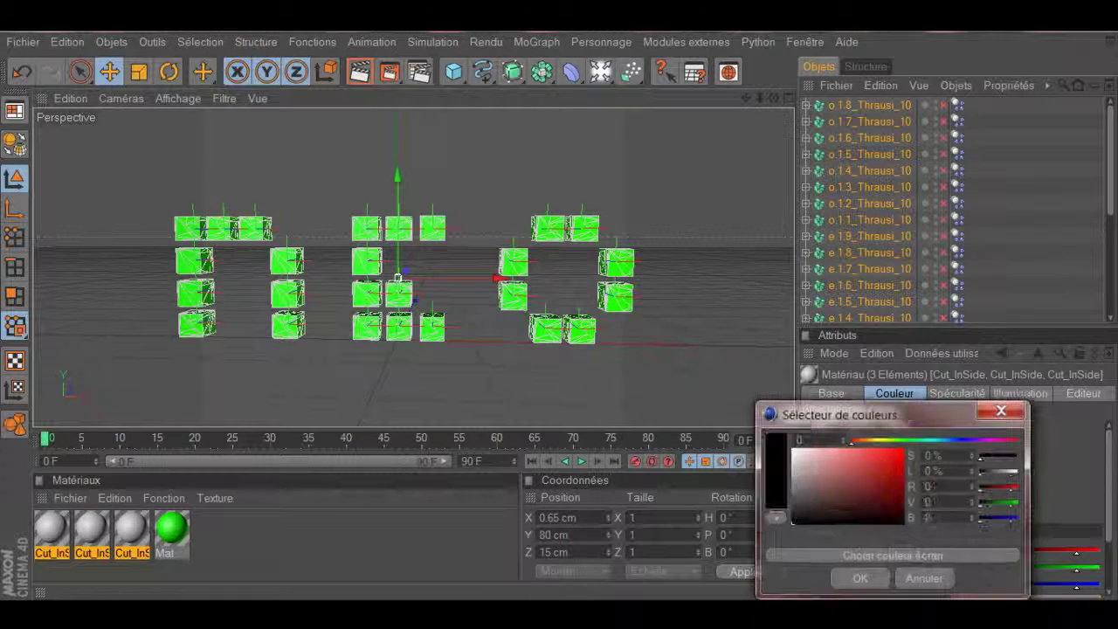
click(859, 577)
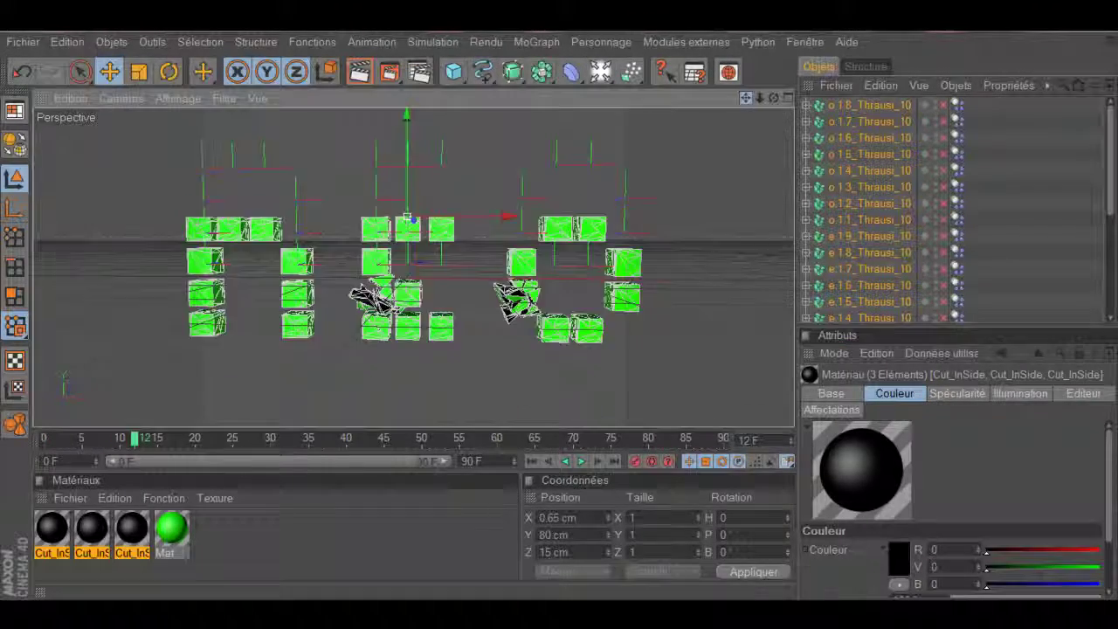
- Play the shatter animation to frame 20 and preview-render the breaking letters at frames 12 and 20
drag(745, 98, 704, 121)
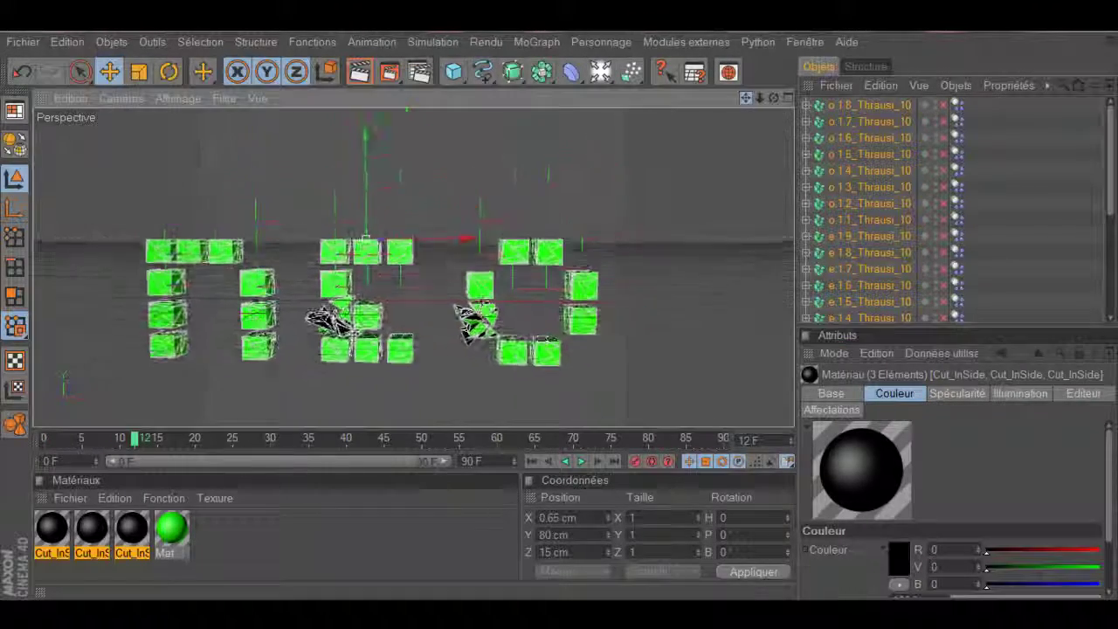
drag(774, 98, 791, 98)
key(ctrl+r)
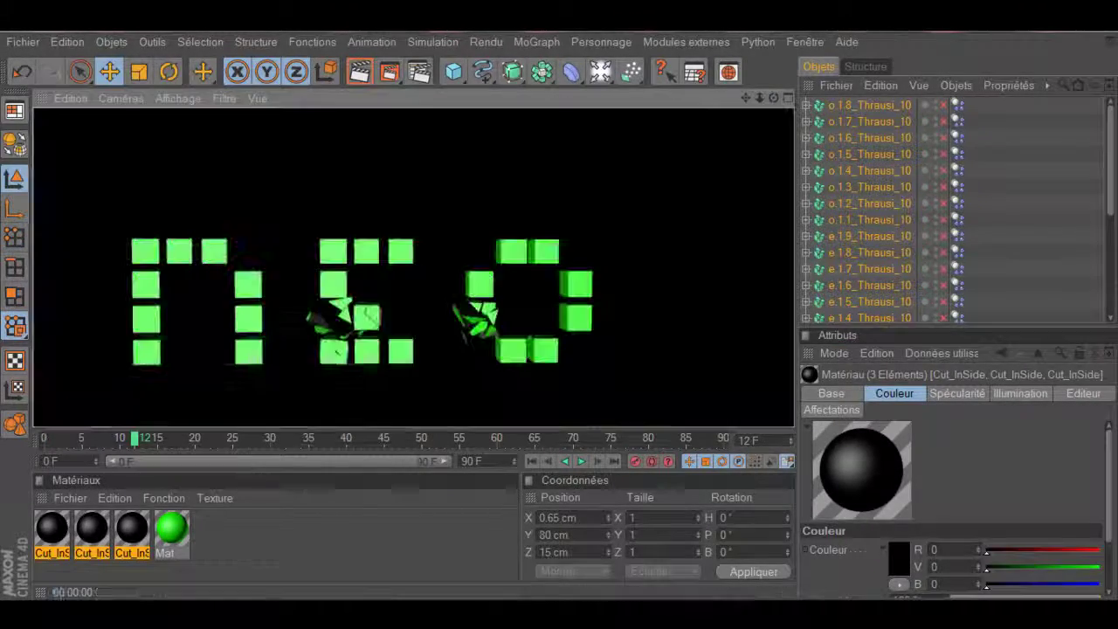
click(349, 537)
click(581, 461)
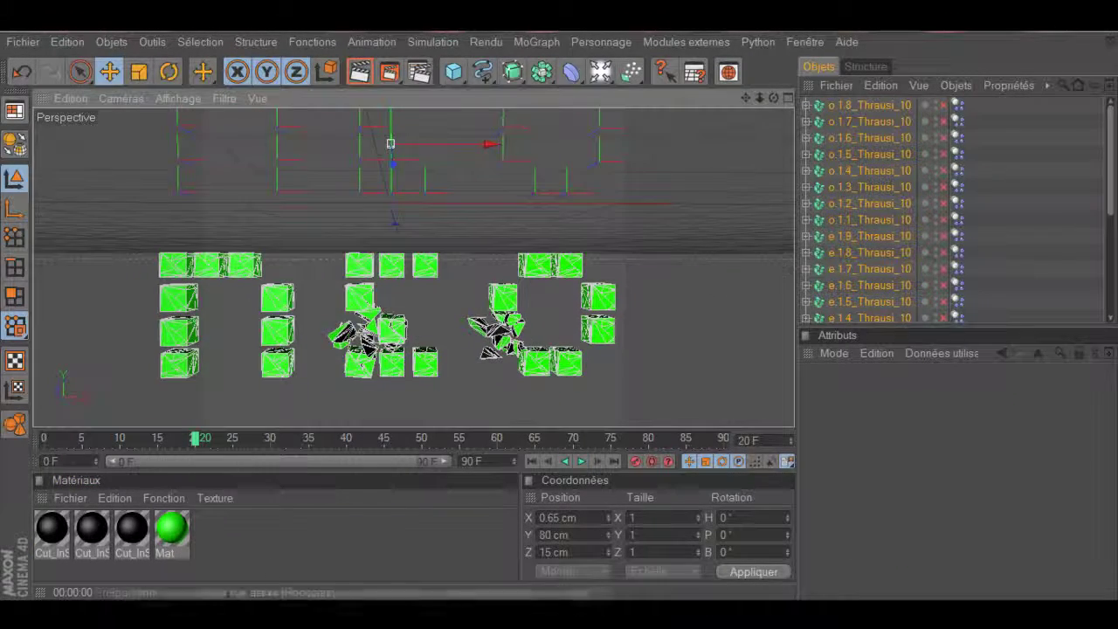
key(ctrl+r)
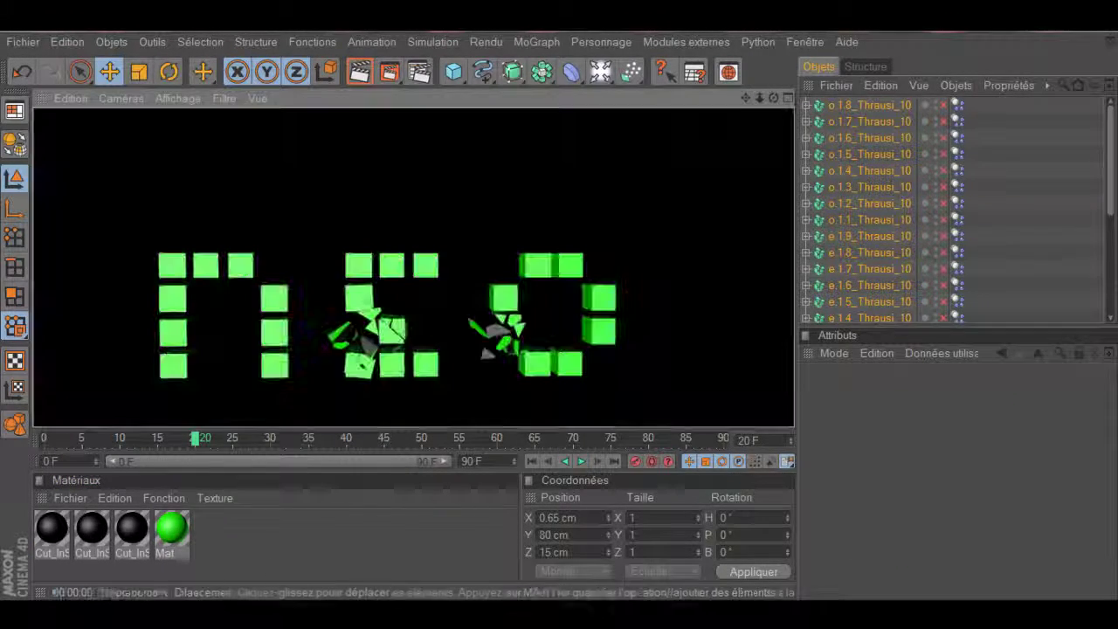
click(349, 537)
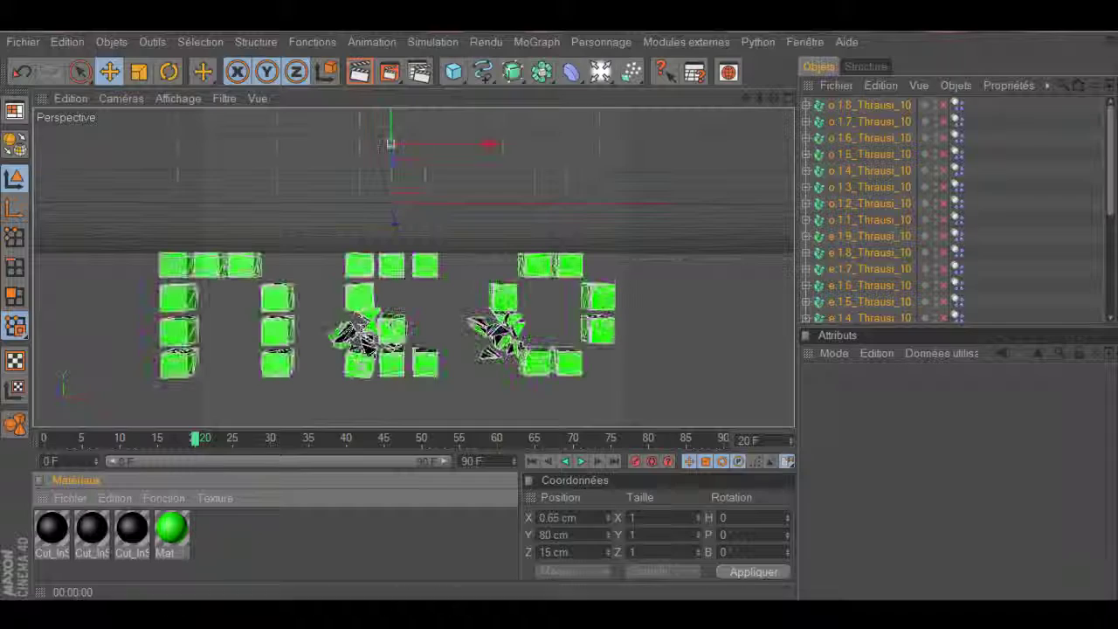
- Enable the glow channel on the green material and preview-render the result
double_click(171, 528)
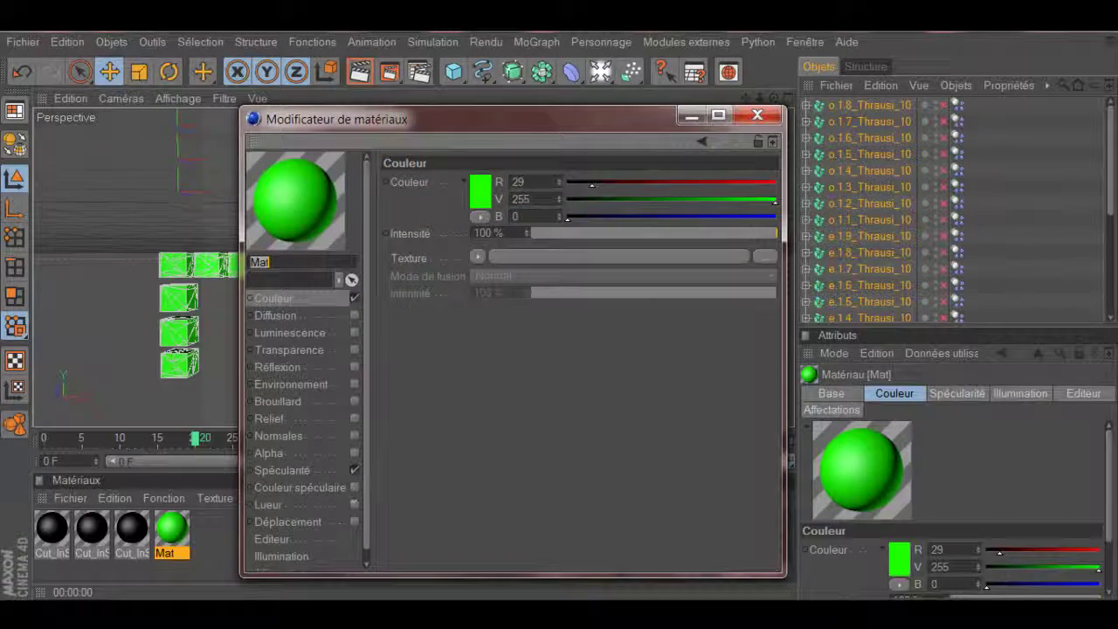
click(355, 504)
click(757, 116)
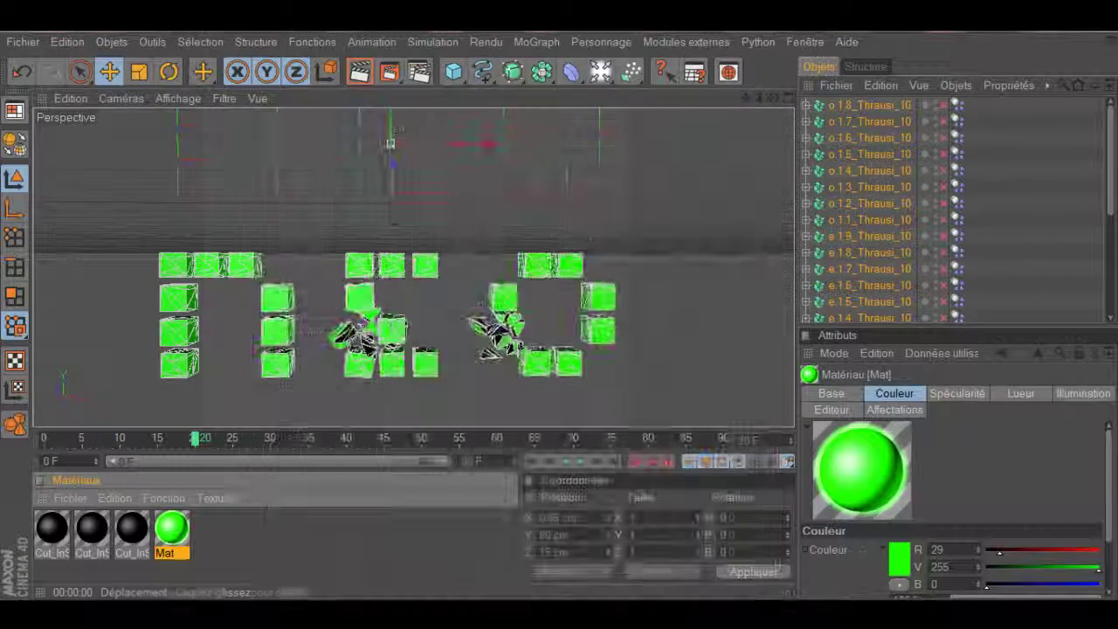
key(ctrl+r)
click(489, 174)
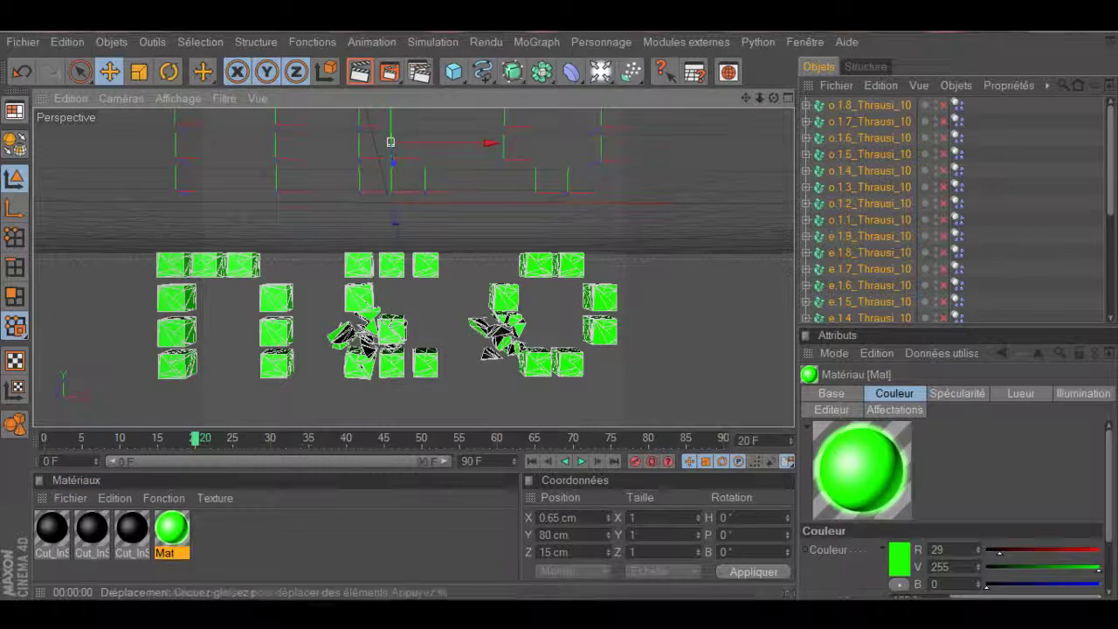
- Add a plane primitive to the scene and set its pitch rotation to 90° so it stands upright
click(453, 73)
key(Delete)
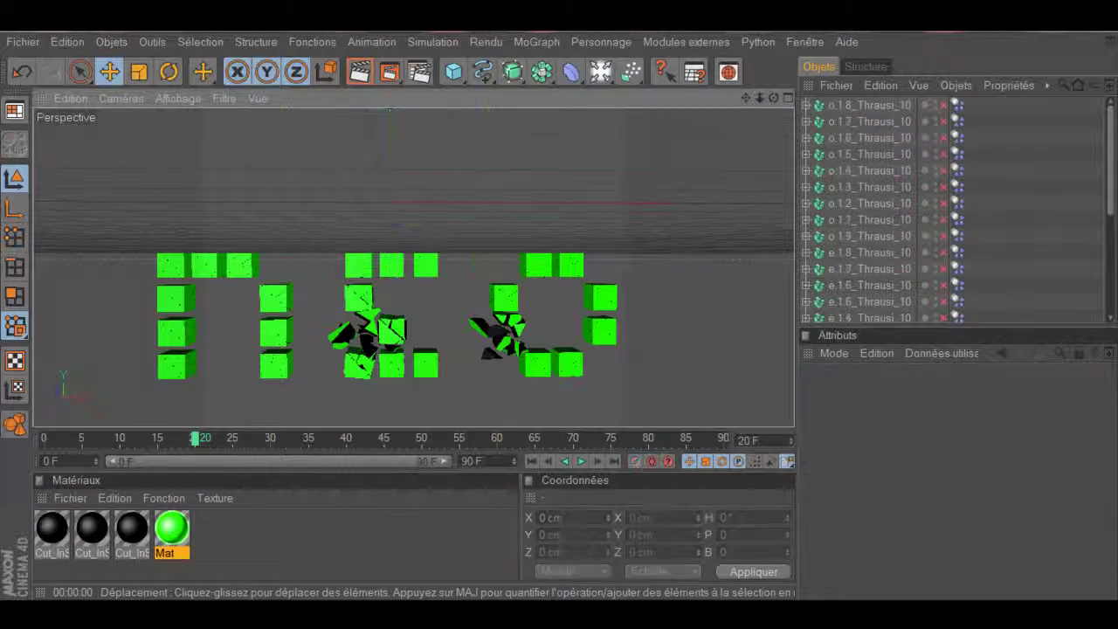
drag(453, 73, 542, 146)
click(672, 117)
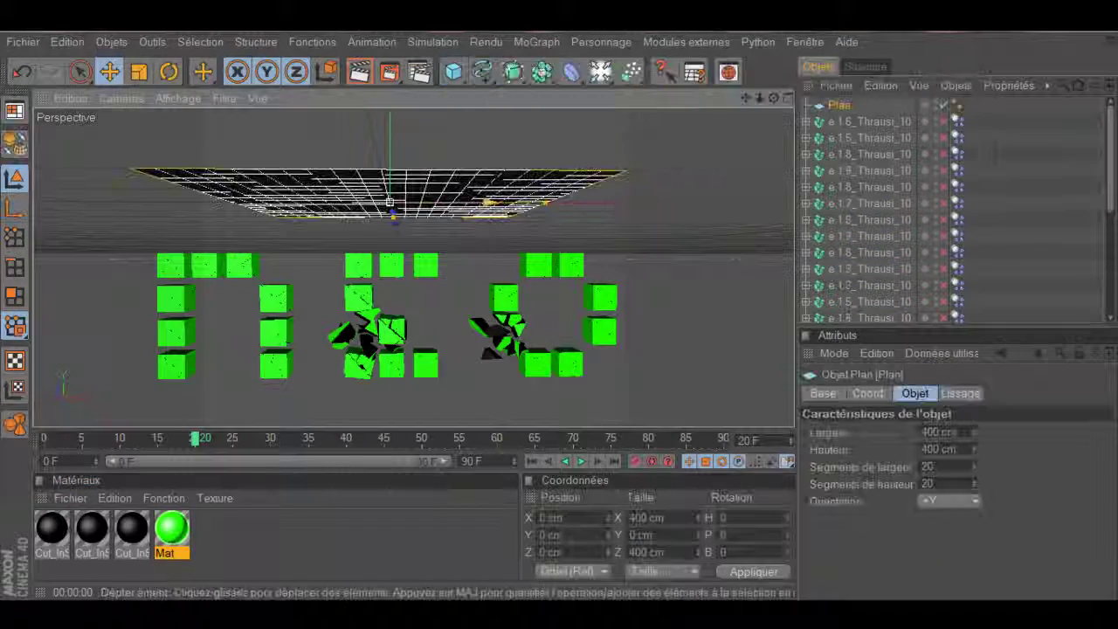
text(90)
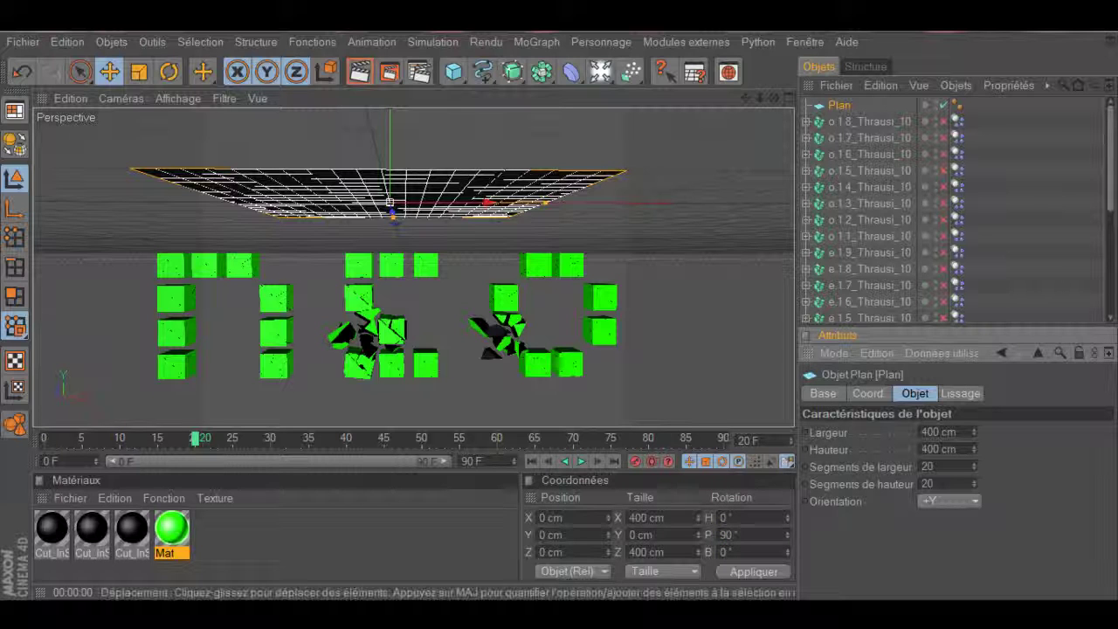
text(0)
key(Return)
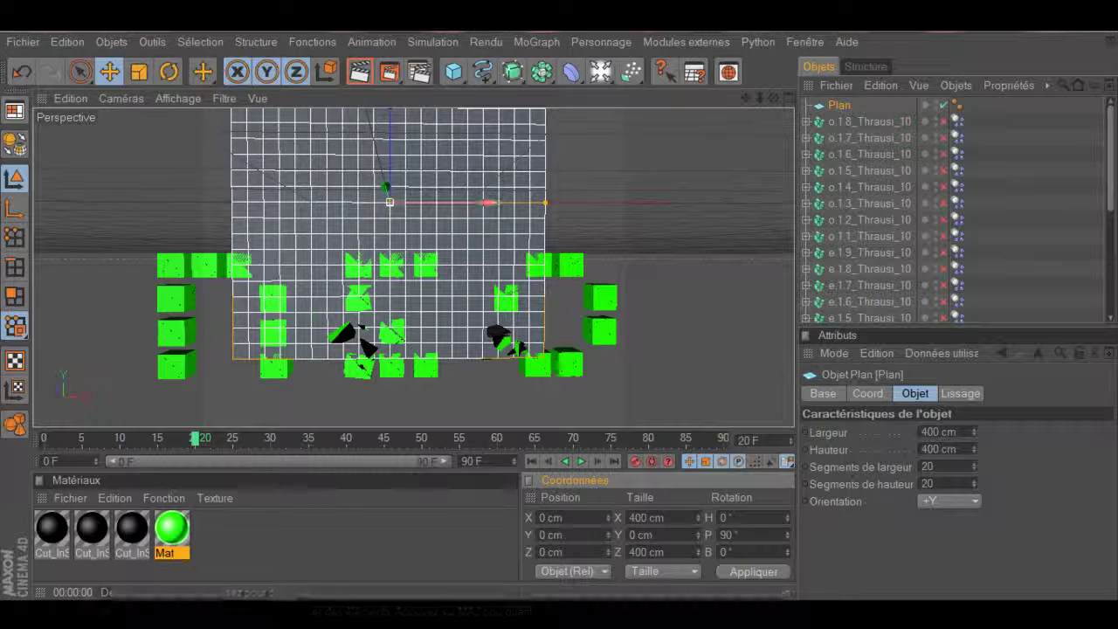
- Move the plane behind the text to about Y -107 cm and Z 6 cm, and enlarge it to about 1016 by 540 cm
drag(390, 131, 390, 214)
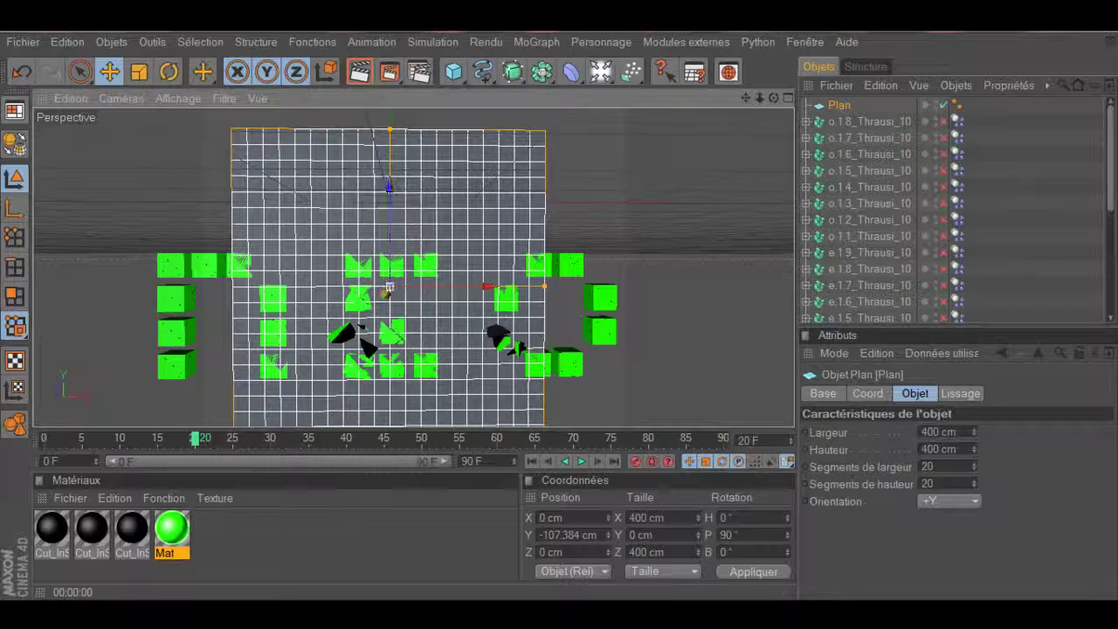
drag(385, 295, 389, 289)
drag(545, 286, 635, 286)
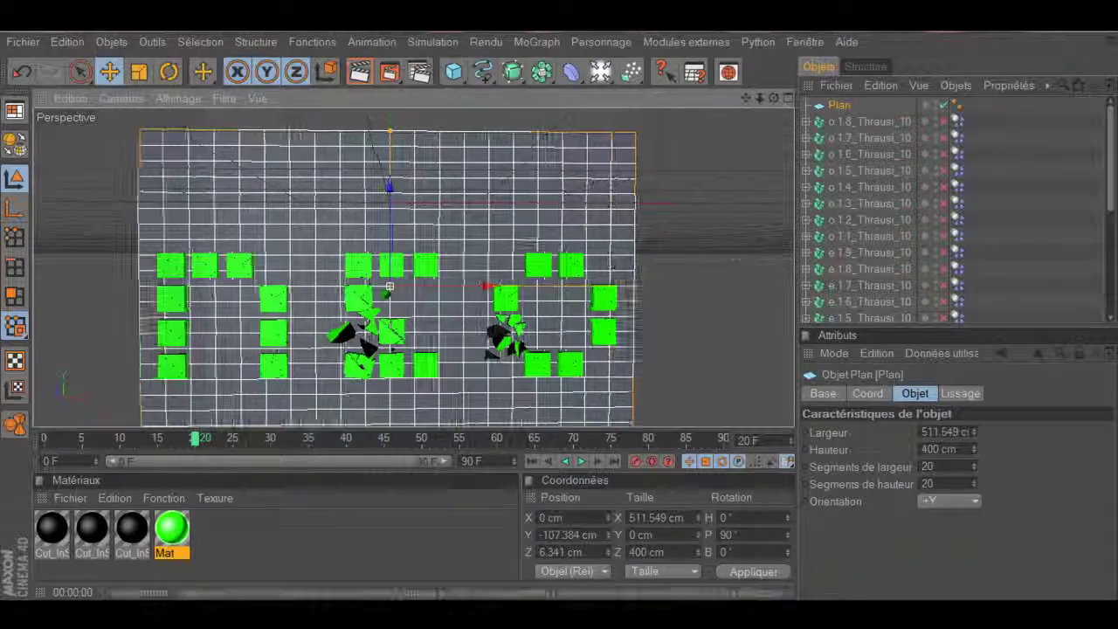
drag(389, 96, 390, 80)
drag(635, 286, 774, 286)
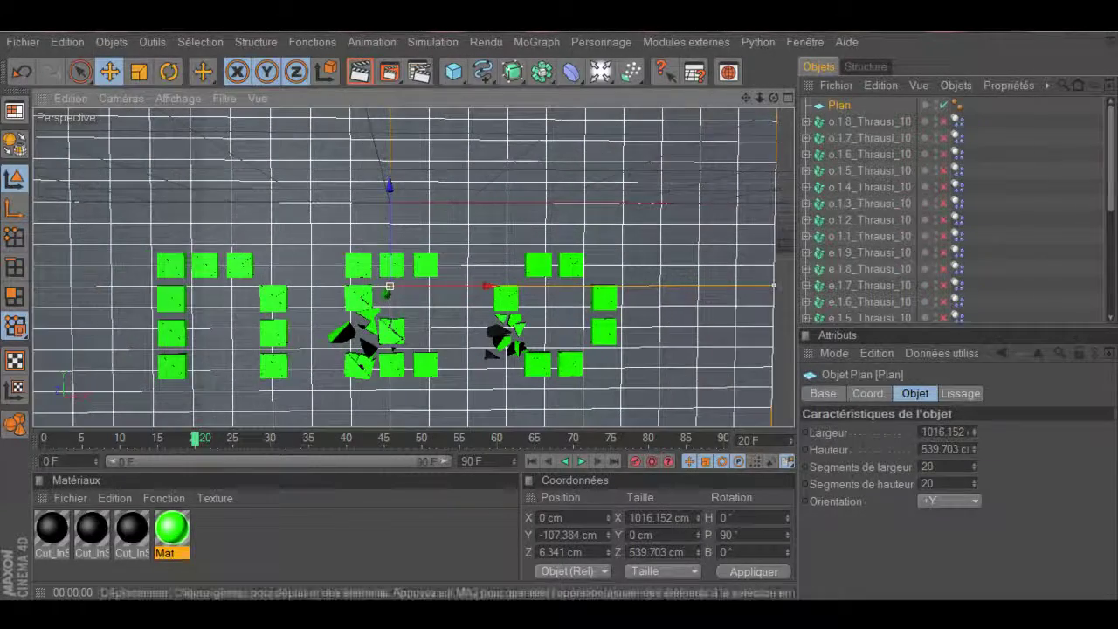
- Enlarge the backdrop plane further to about 1202 cm wide and 1060 cm high
scroll(414, 267, down, 4)
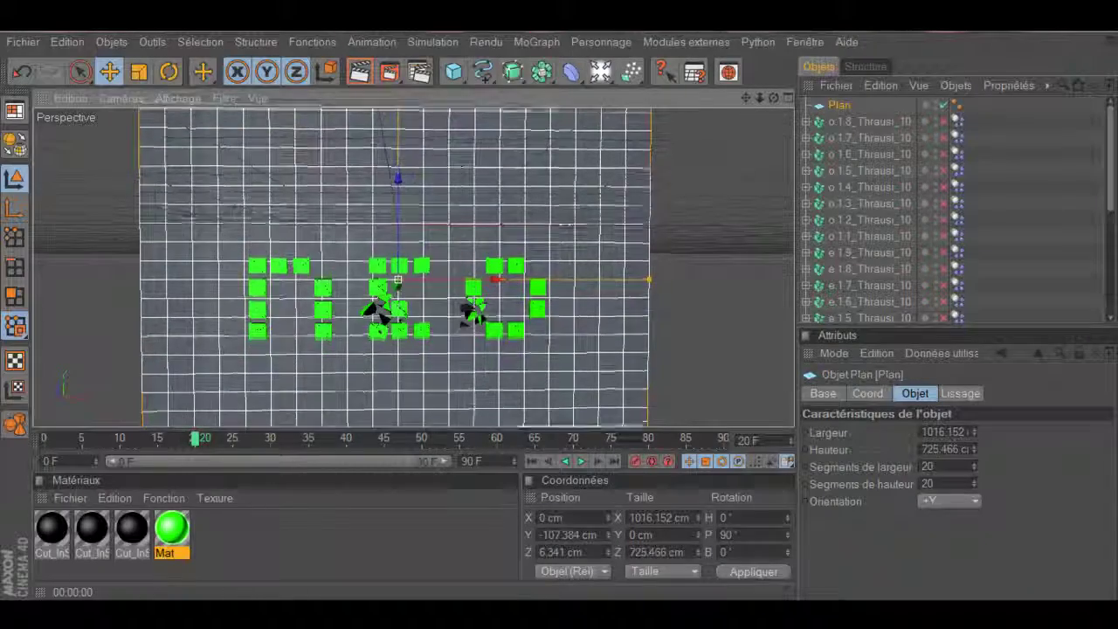
drag(398, 98, 398, 89)
drag(649, 280, 642, 279)
scroll(642, 279, up, 4)
mouse_move(745, 98)
mouse_down()
mouse_move(770, 99)
mouse_move(756, 75)
mouse_move(768, 98)
mouse_up()
scroll(773, 98, up, 2)
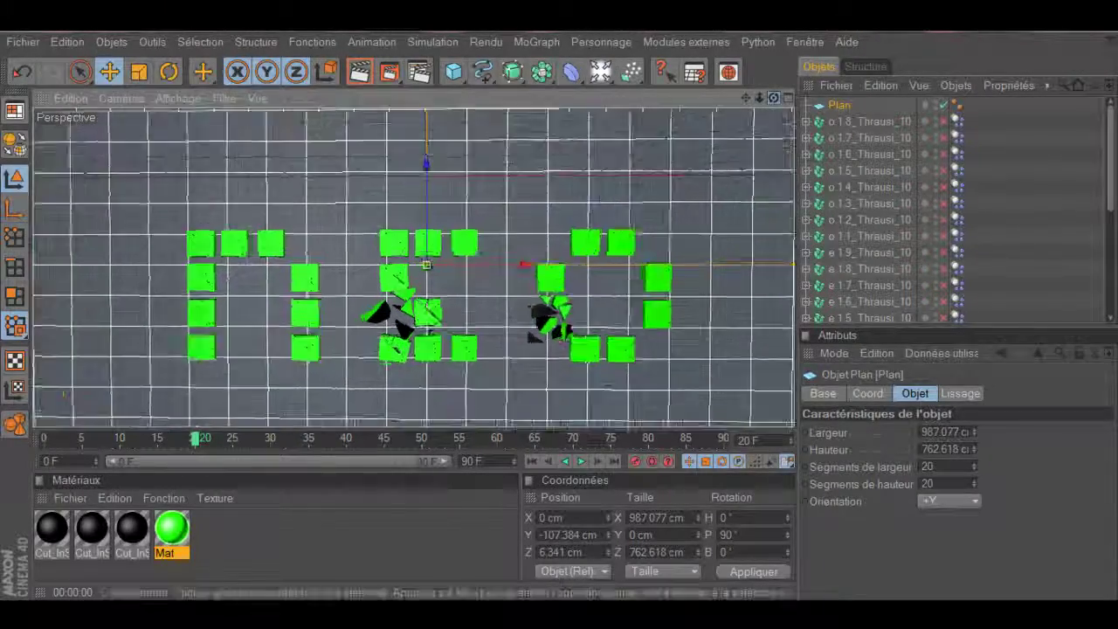
scroll(414, 267, up, 2)
scroll(414, 267, down, 6)
drag(690, 264, 748, 265)
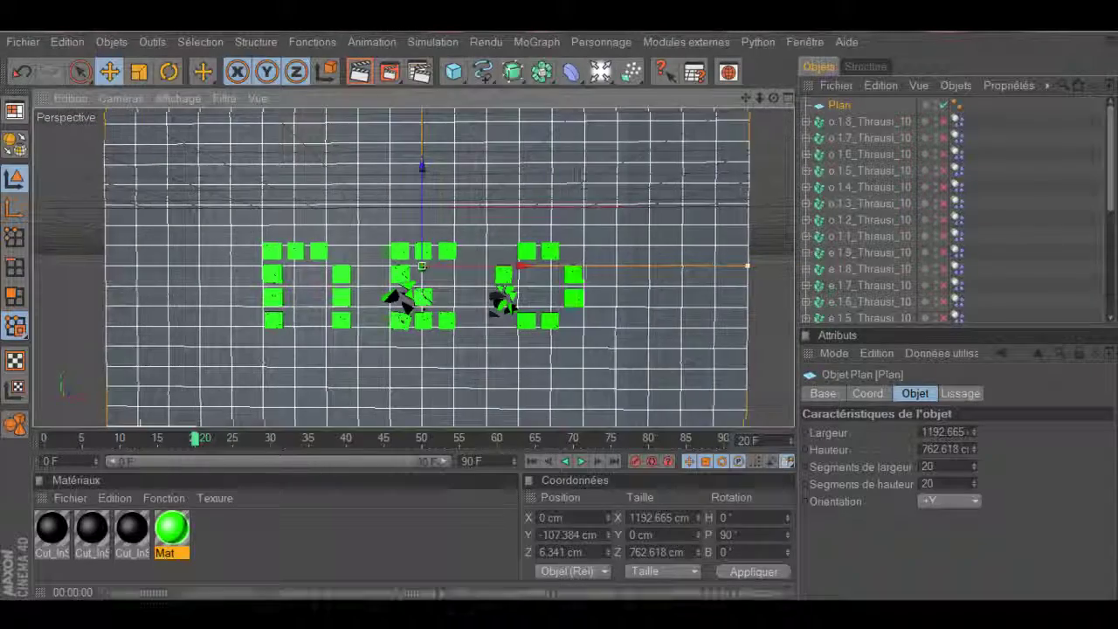
scroll(420, 271, down, 3)
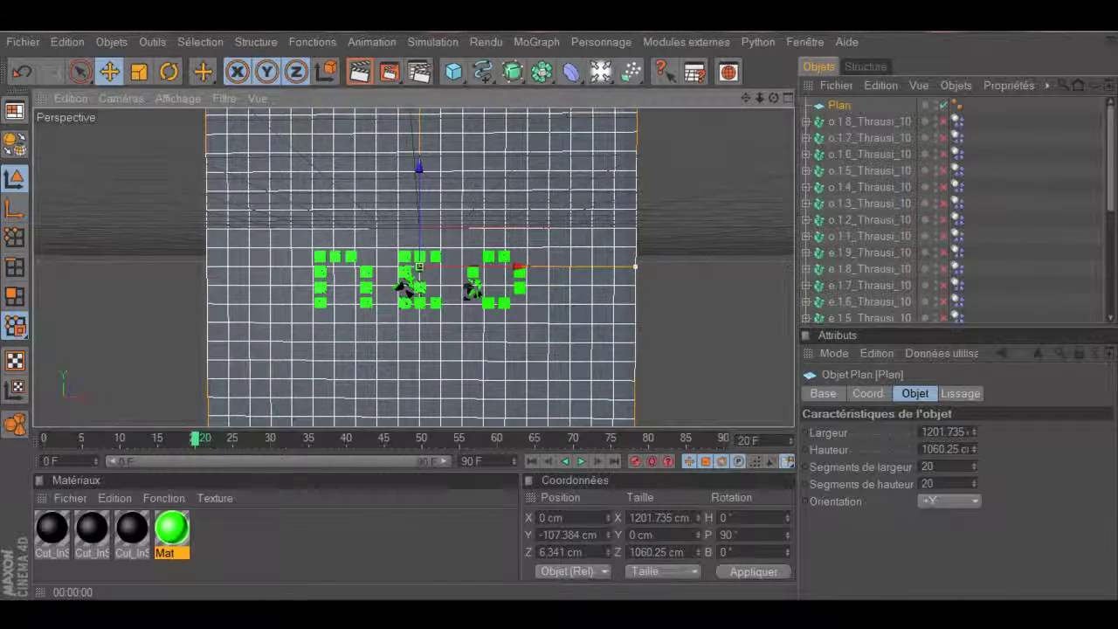
- Widen the backdrop plane to about 1543 cm so it fills the view behind the text
scroll(419, 270, up, 3)
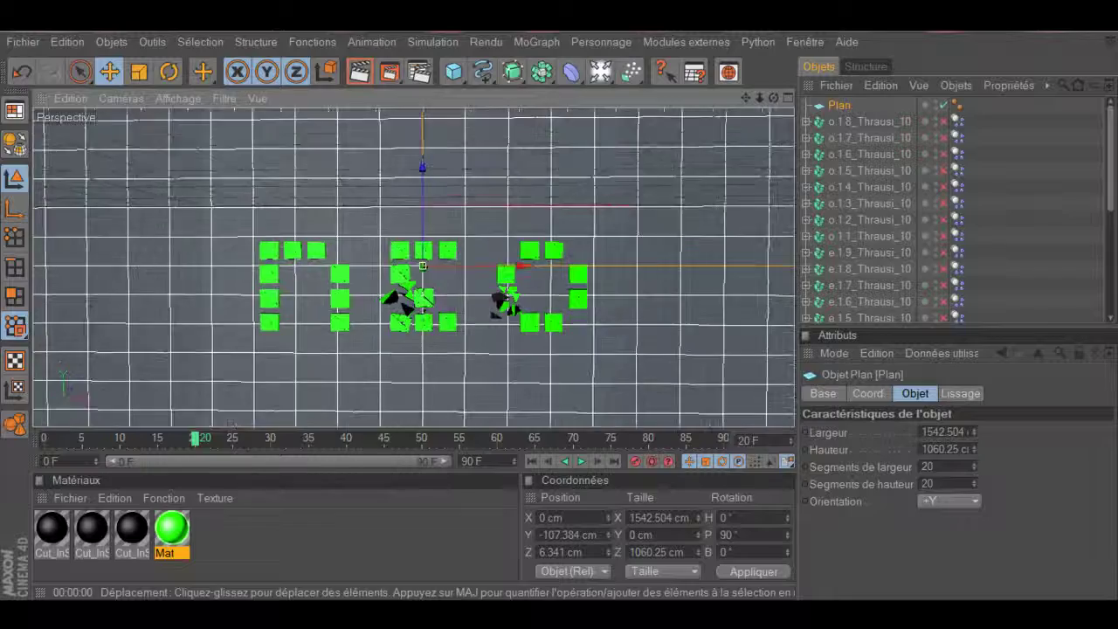
scroll(419, 271, down, 2)
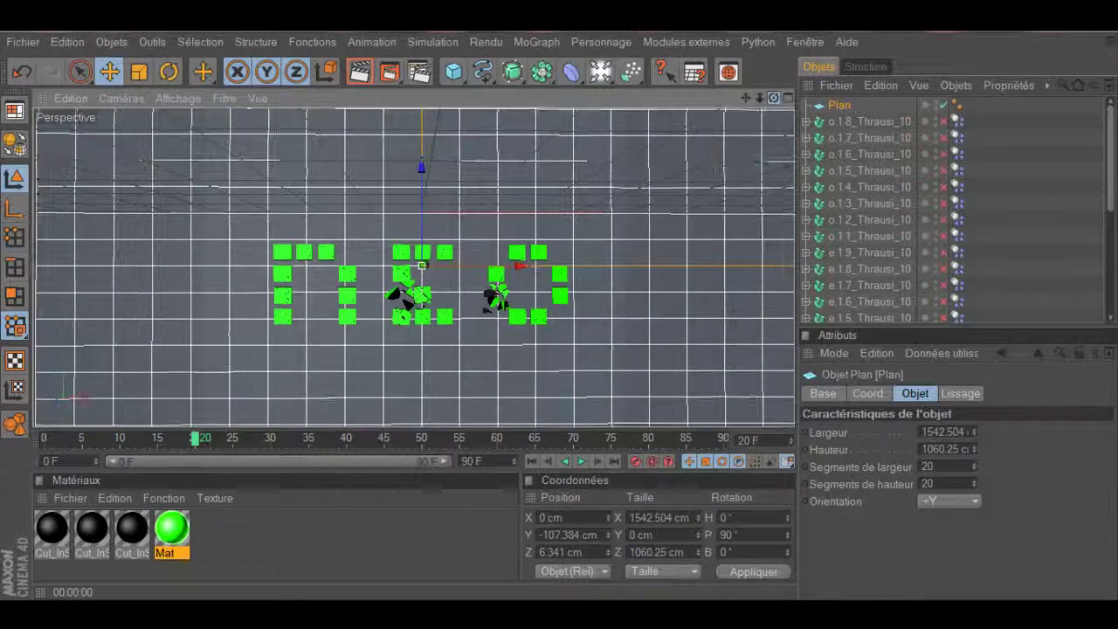
scroll(419, 270, up, 2)
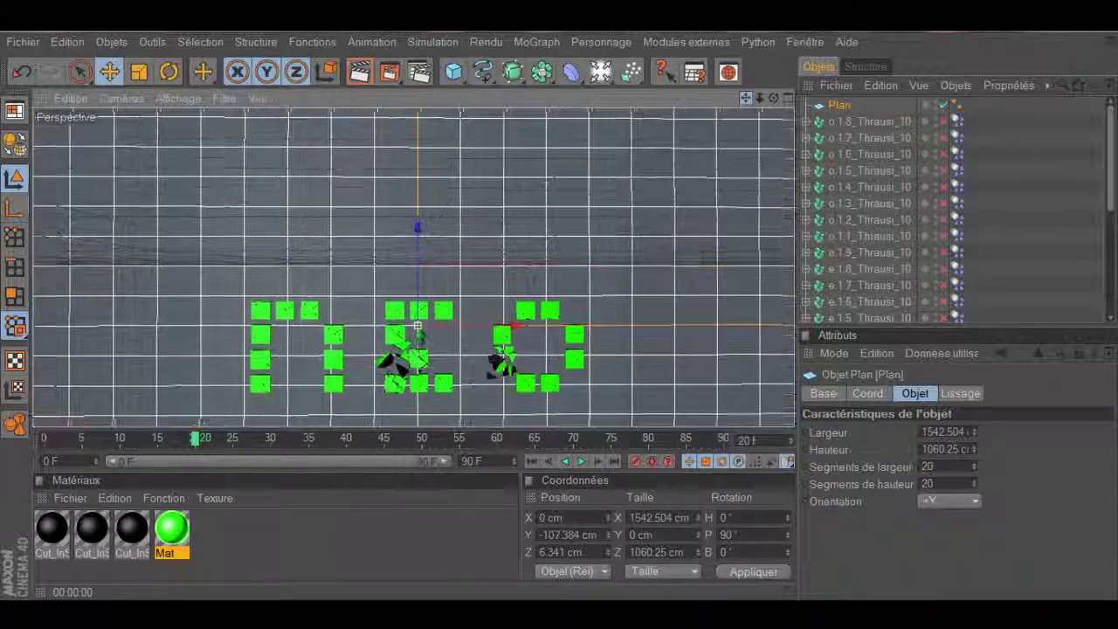
- Create a material from the green Matrix code image file and apply it to the backdrop plane
key(alt+Tab)
drag(280, 243, 358, 543)
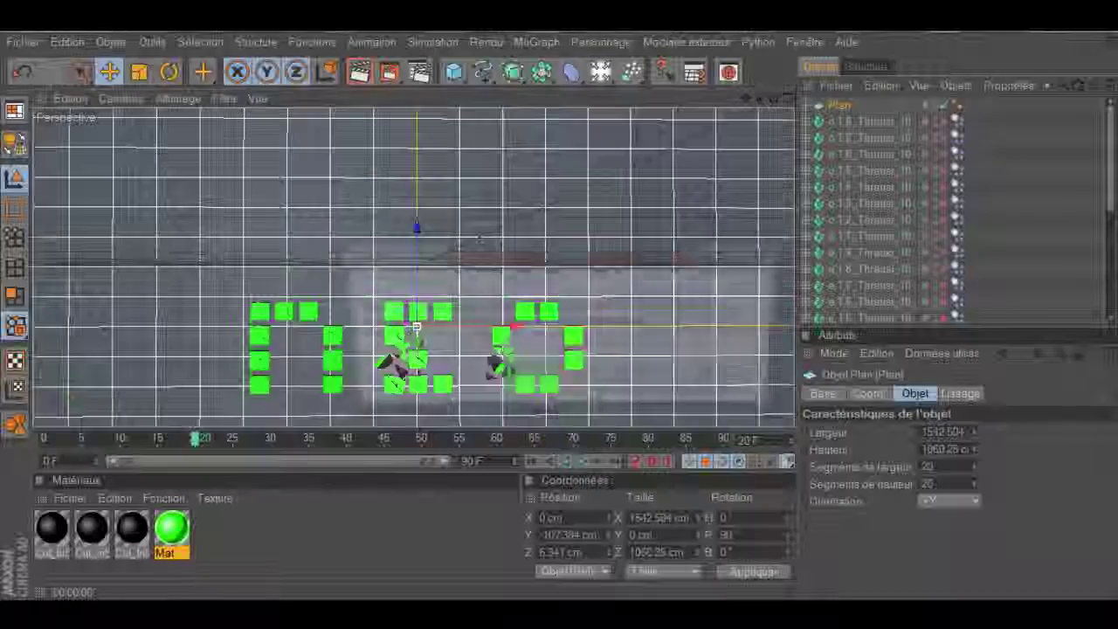
key(Return)
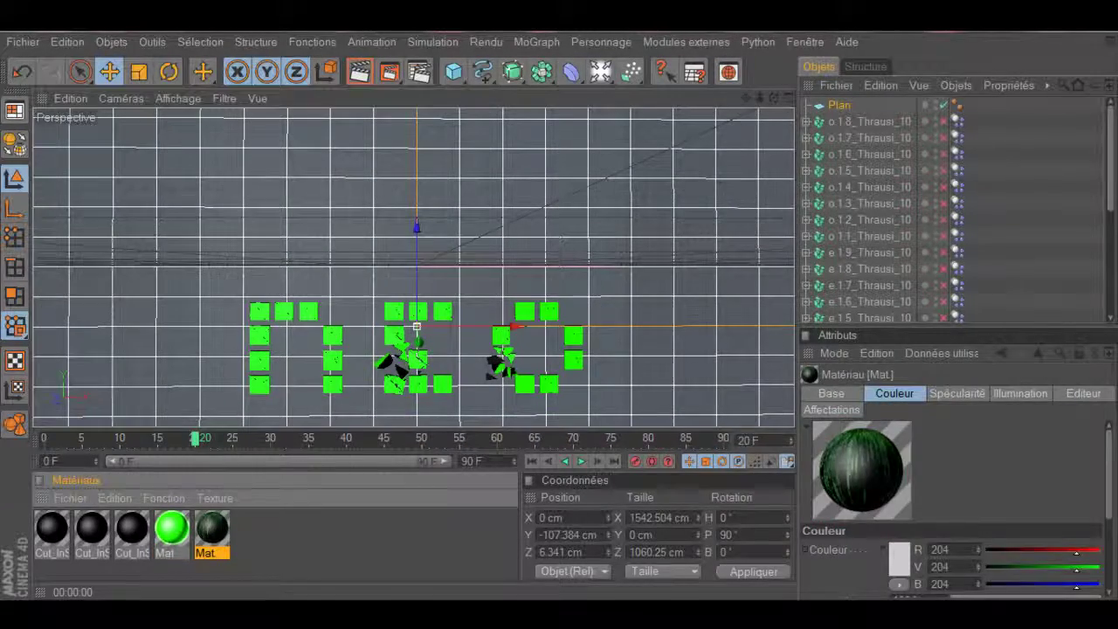
drag(212, 528, 288, 236)
- Disable the specular channel (Spécularité) on the Matrix code material and preview-render the view
double_click(212, 528)
click(353, 470)
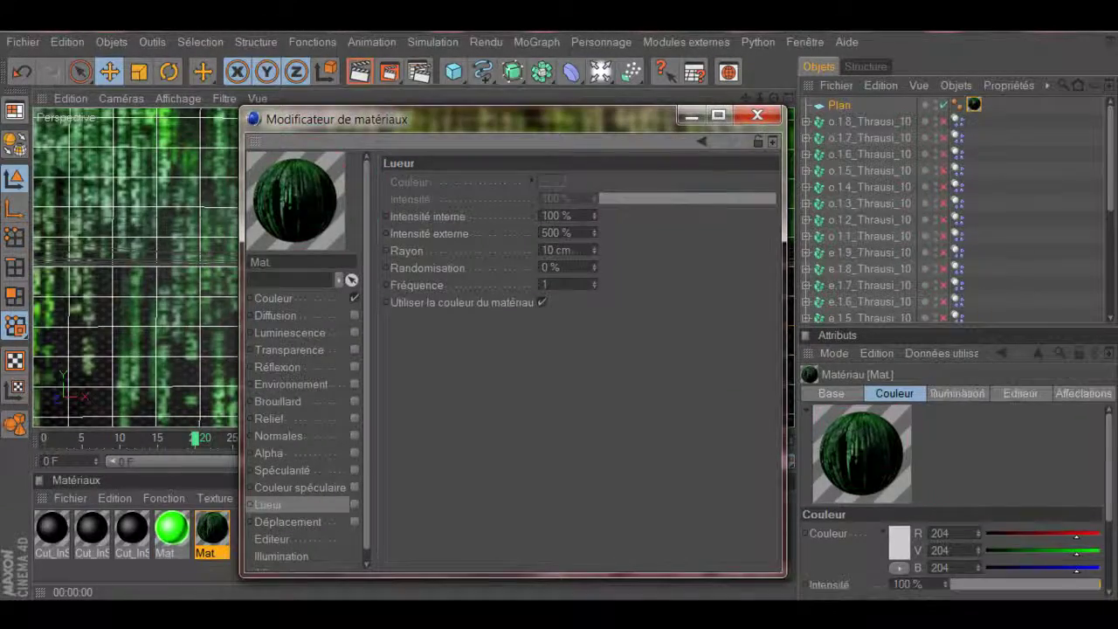
click(757, 115)
key(ctrl+r)
key(ctrl+r)
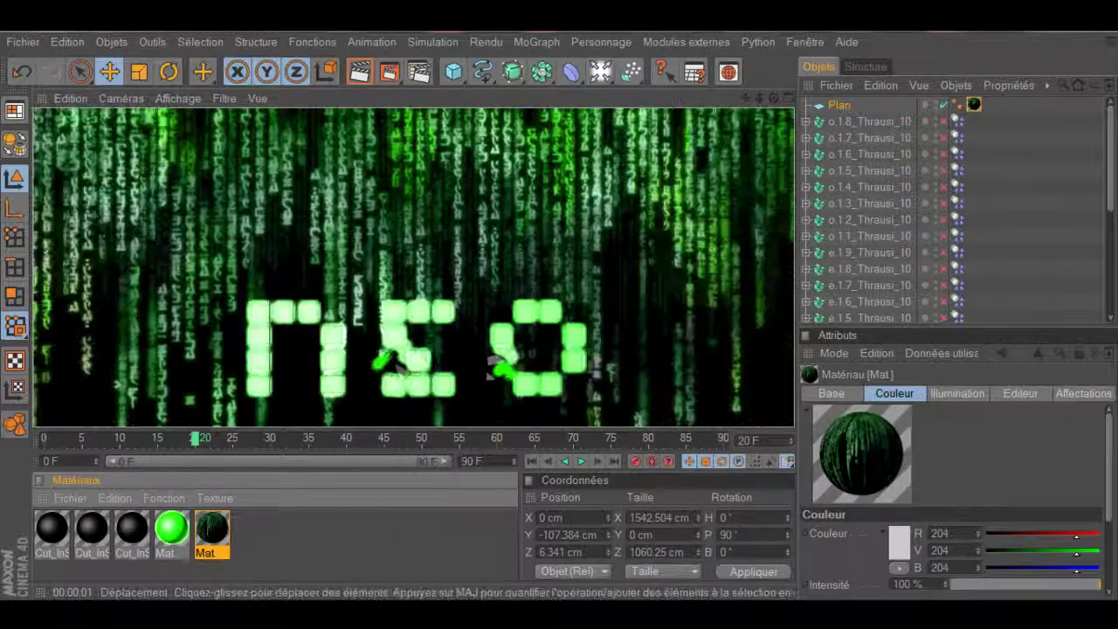
- Raise the backdrop plane to about Y 37 cm and preview-render the view
click(838, 105)
drag(417, 223, 417, 218)
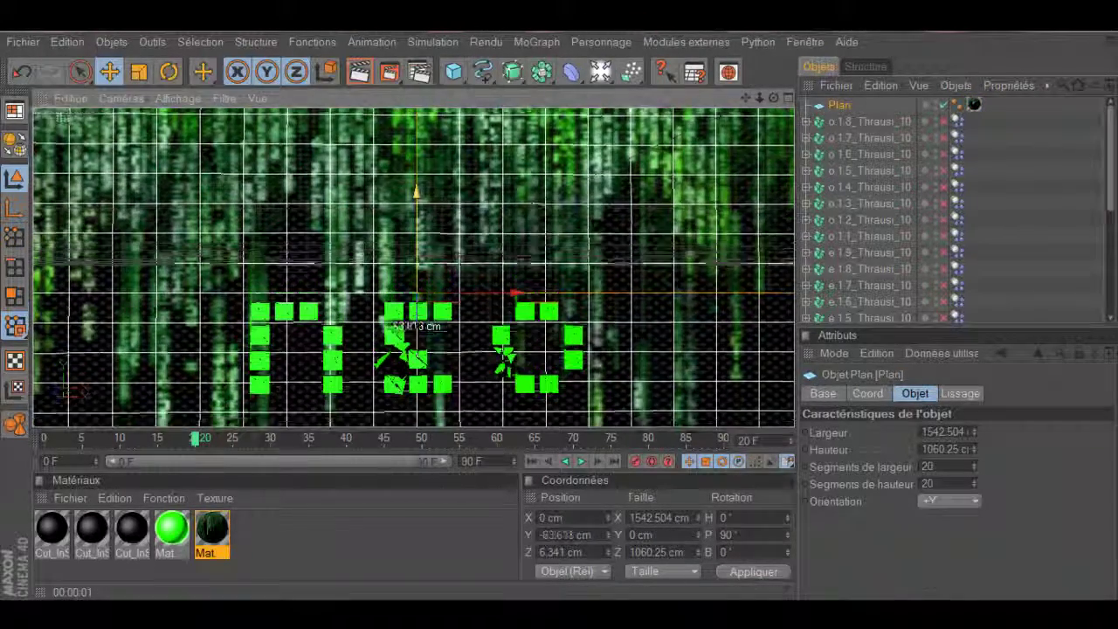
drag(417, 159, 416, 145)
key(ctrl+r)
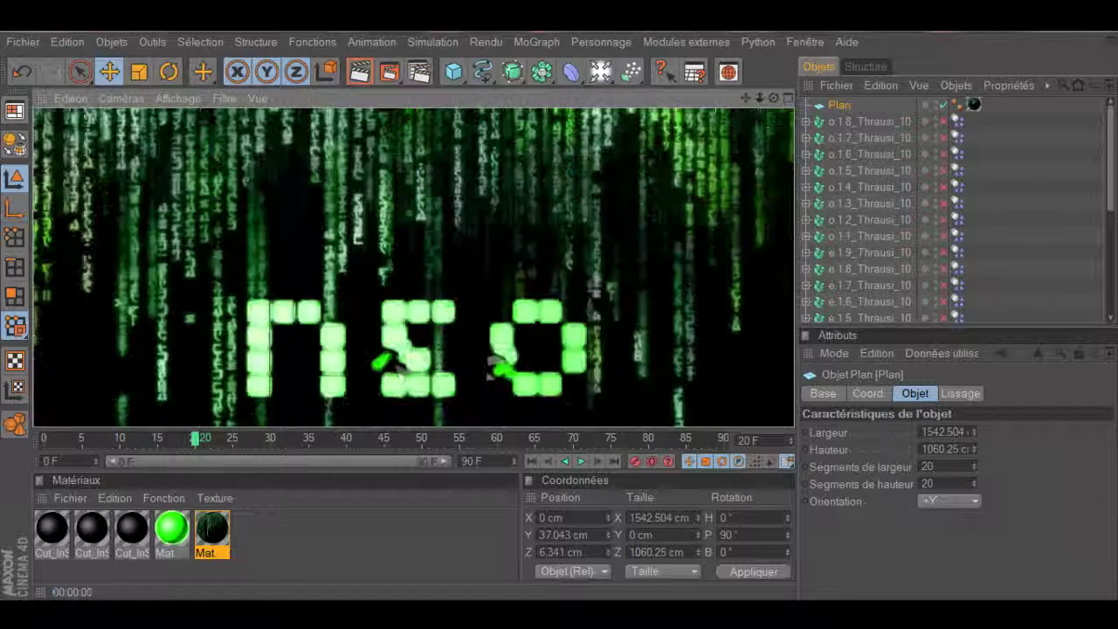
- Set the green material's glow to 50 % inner intensity and 300 % outer intensity
click(171, 527)
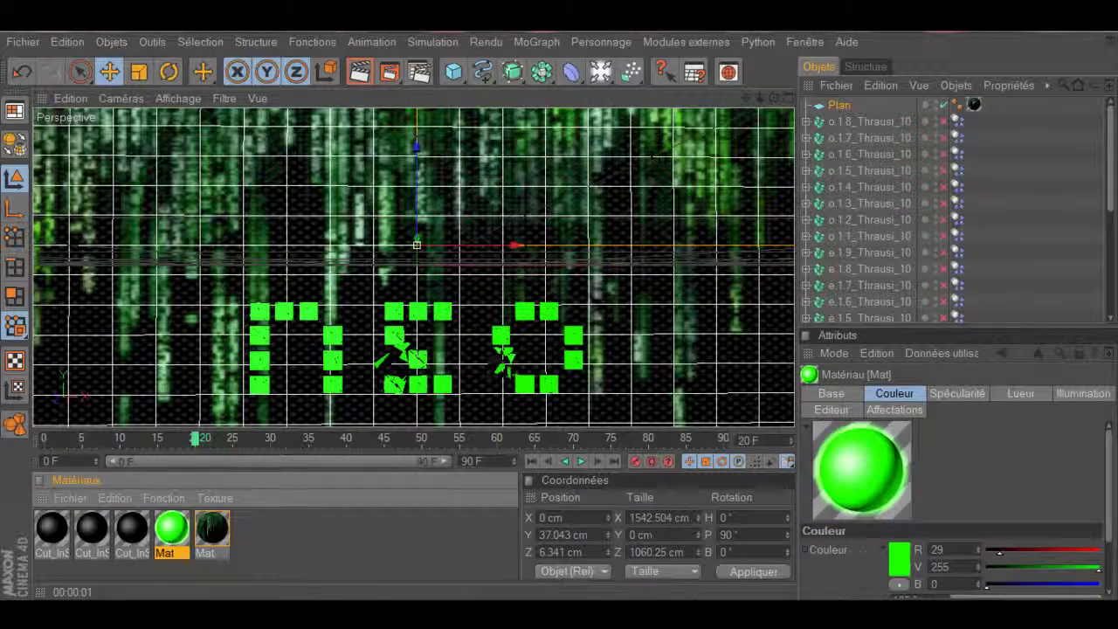
double_click(171, 527)
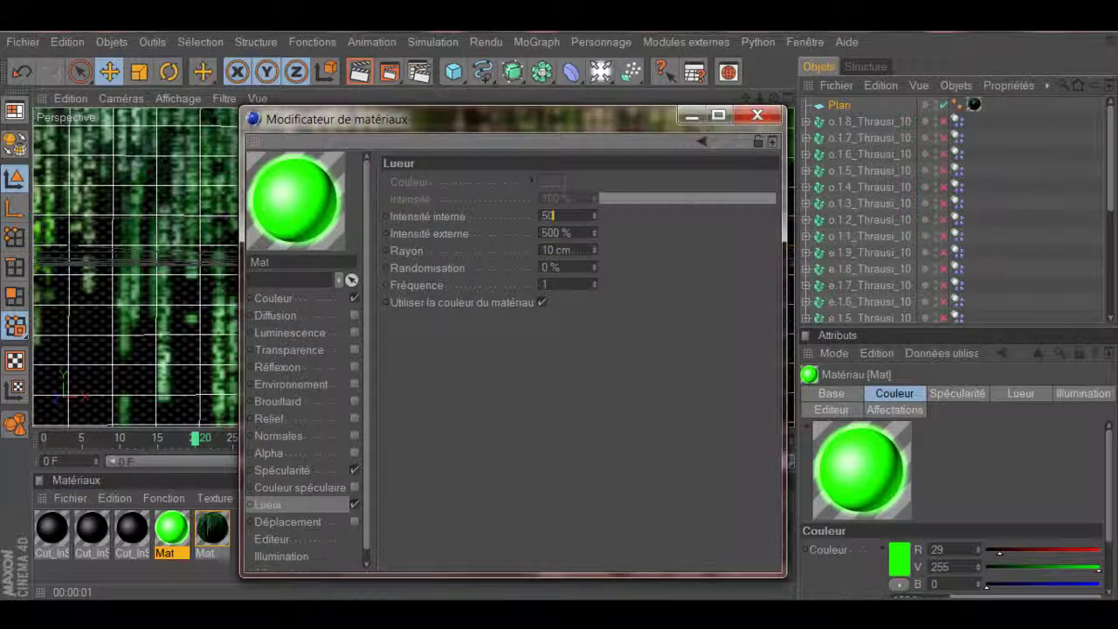
text(50)
key(Tab)
text(300)
key(Return)
click(757, 115)
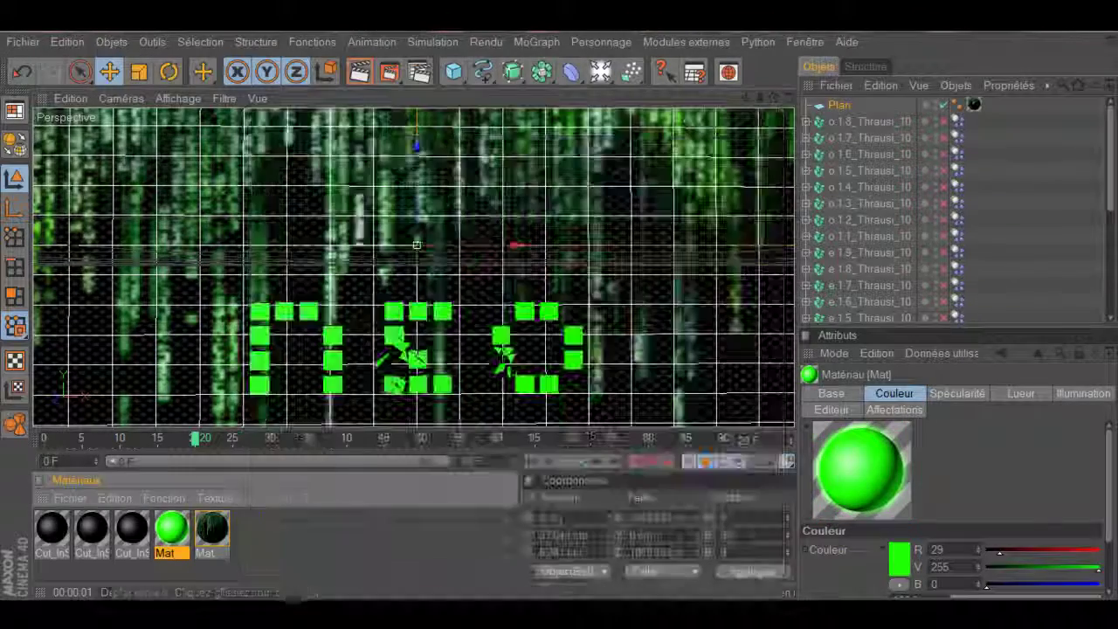
- Preview-render the scene to check the glow on the green text
click(389, 72)
click(623, 120)
click(606, 383)
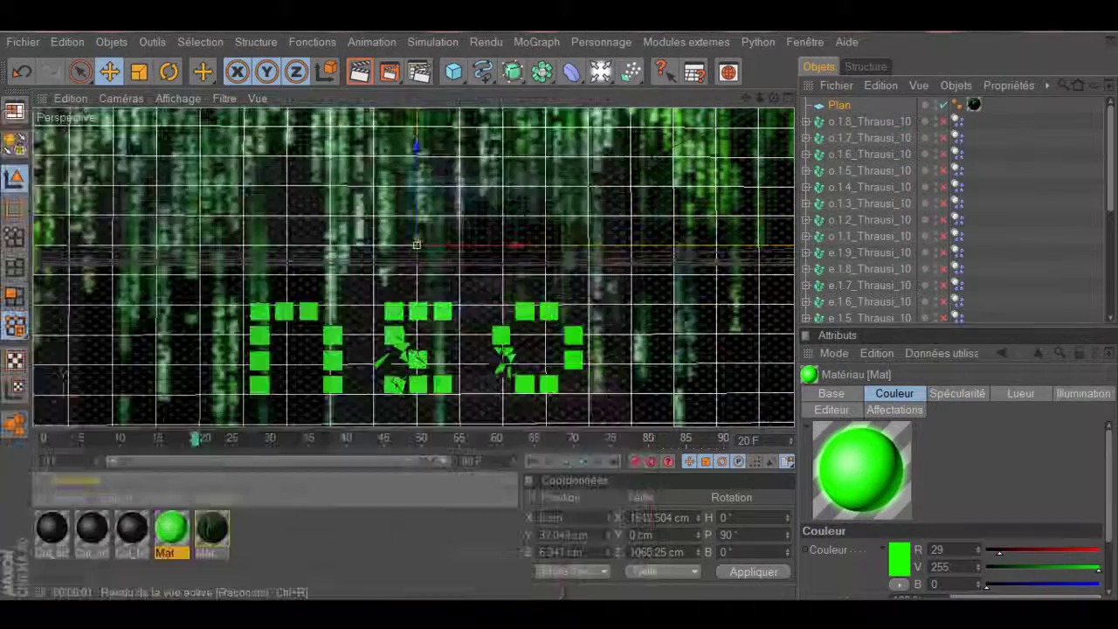
click(360, 72)
click(543, 210)
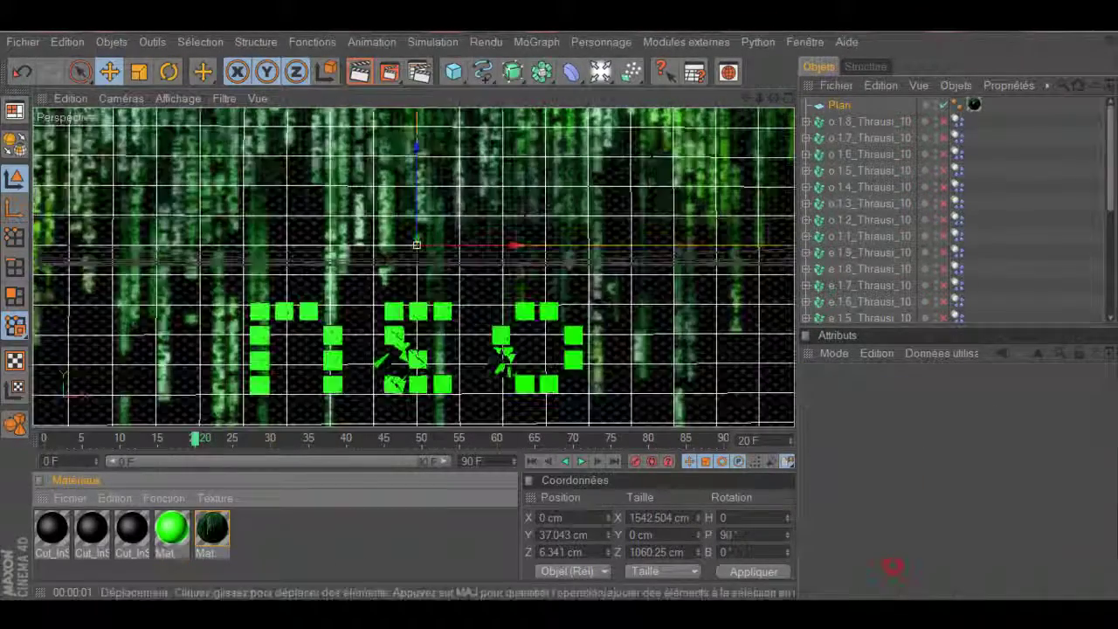
- Add an omni light to the scene and preview-render its effect
drag(600, 71, 645, 86)
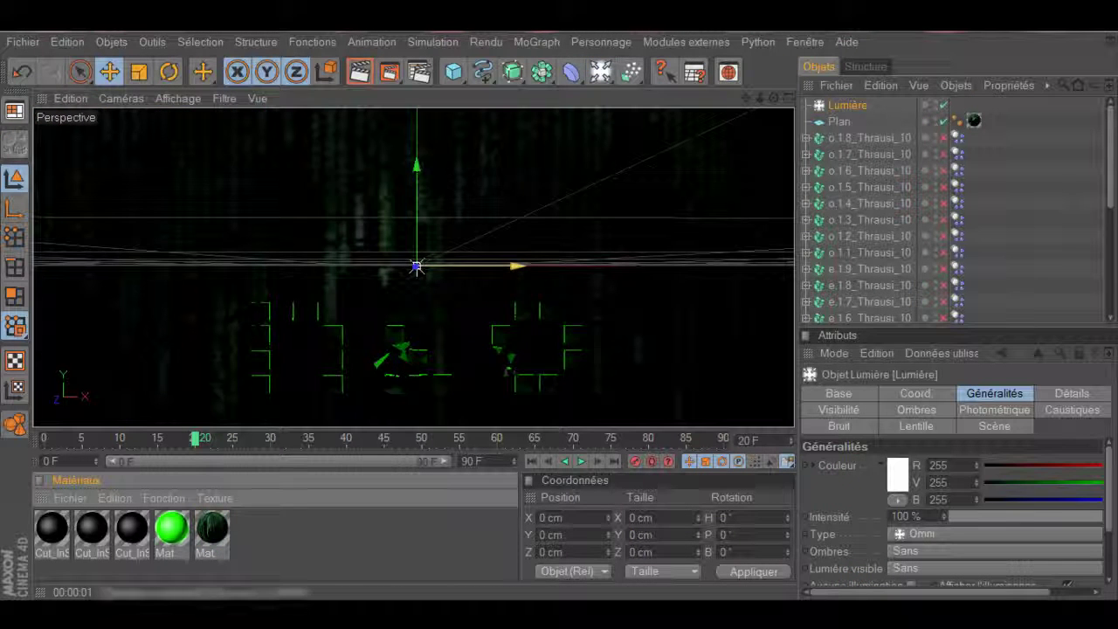
key(ctrl+r)
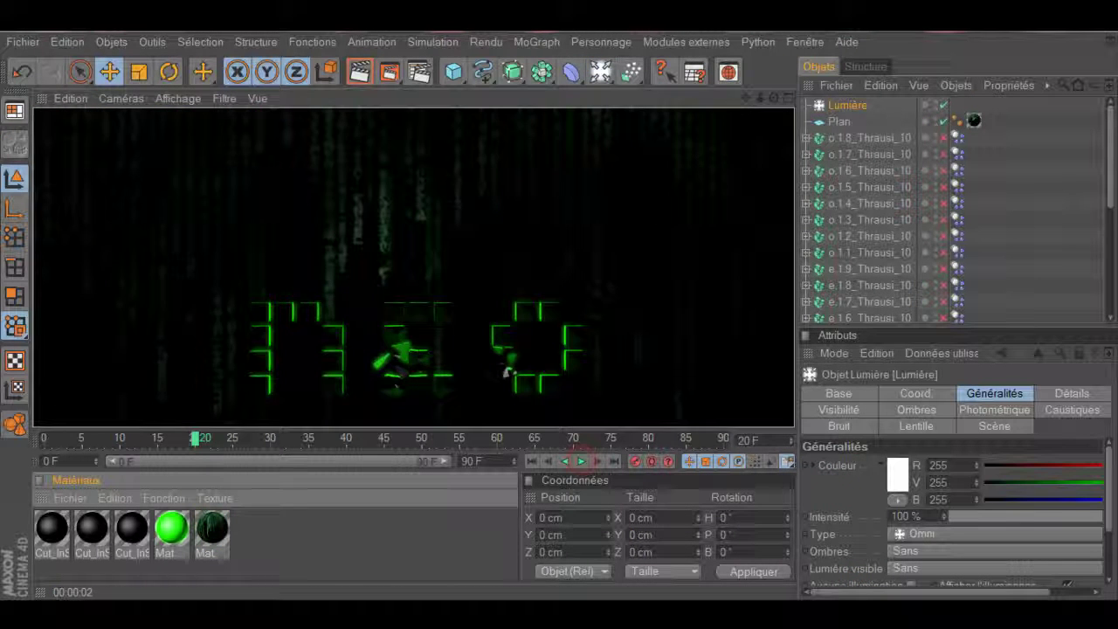
click(366, 541)
click(847, 105)
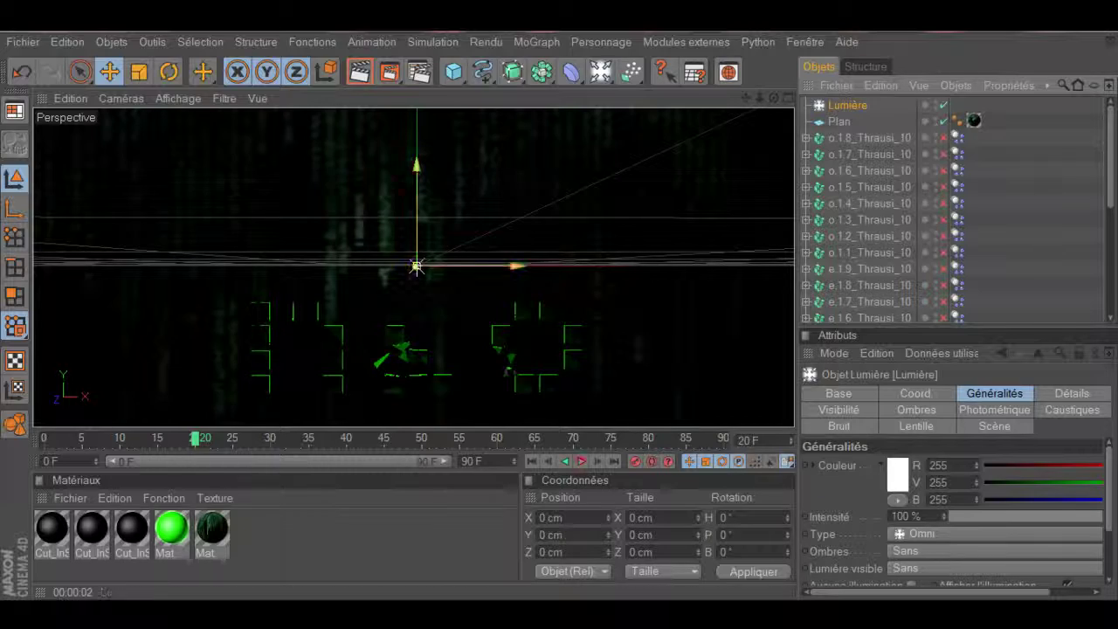
- Pull the light forward in front of the text to about Z -499 cm
drag(515, 265, 761, 236)
scroll(869, 201, down, 3)
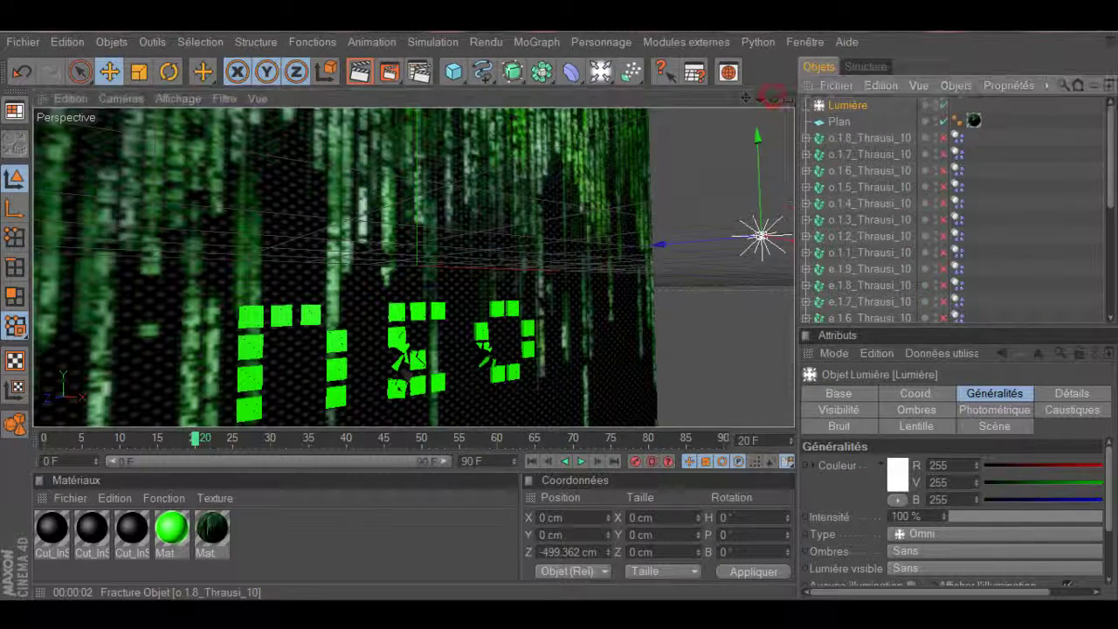
drag(952, 322, 951, 325)
drag(370, 232, 411, 225)
click(249, 370)
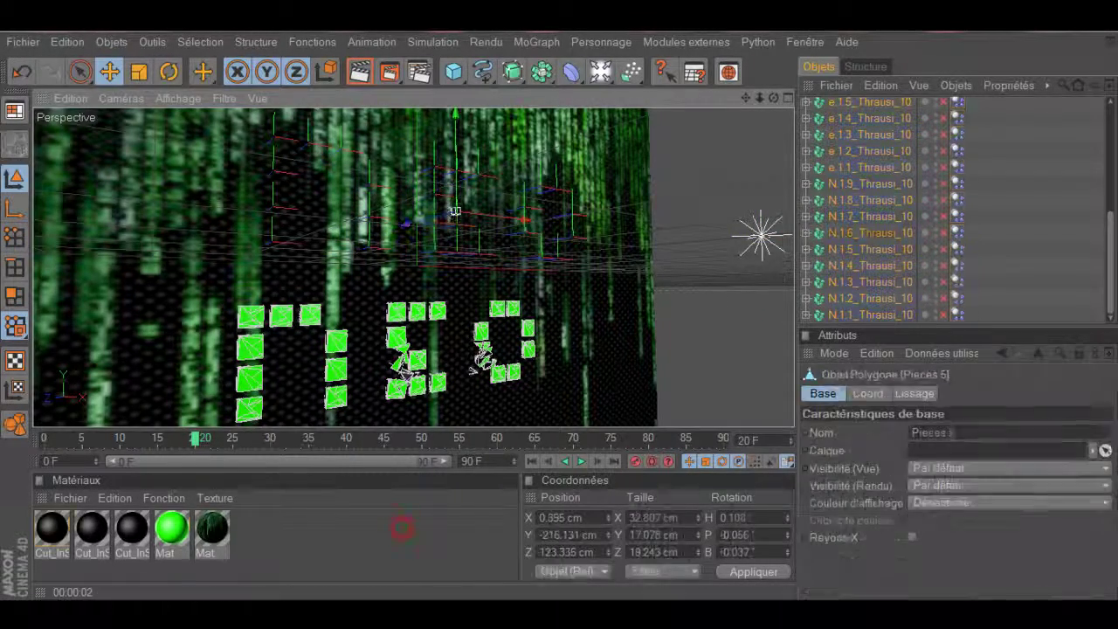
click(581, 461)
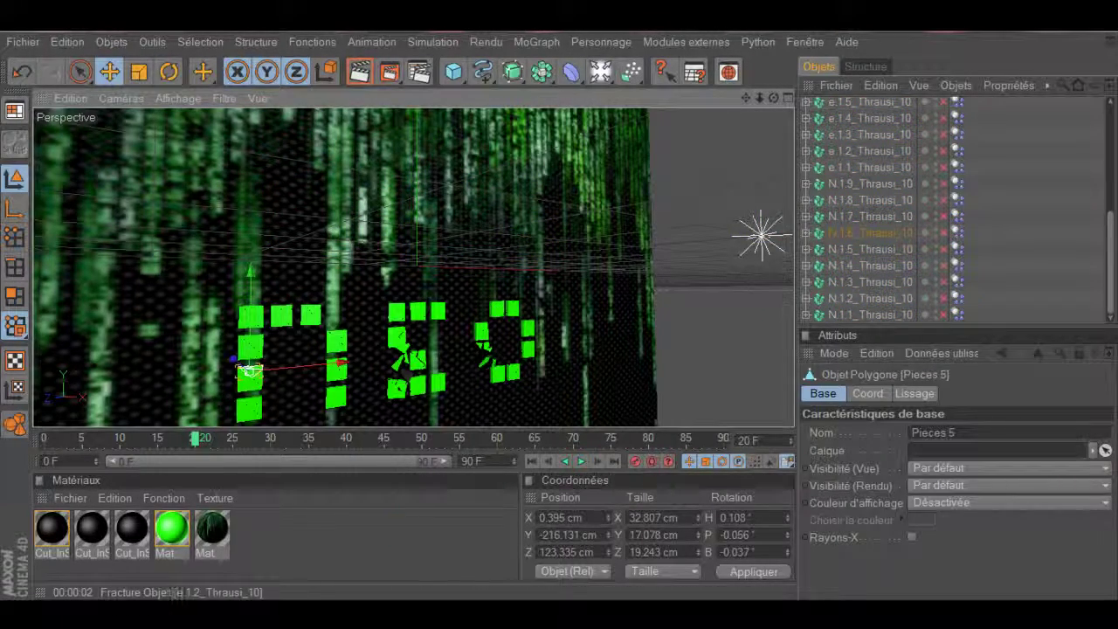
scroll(873, 137, up, 2)
scroll(873, 137, up, 3)
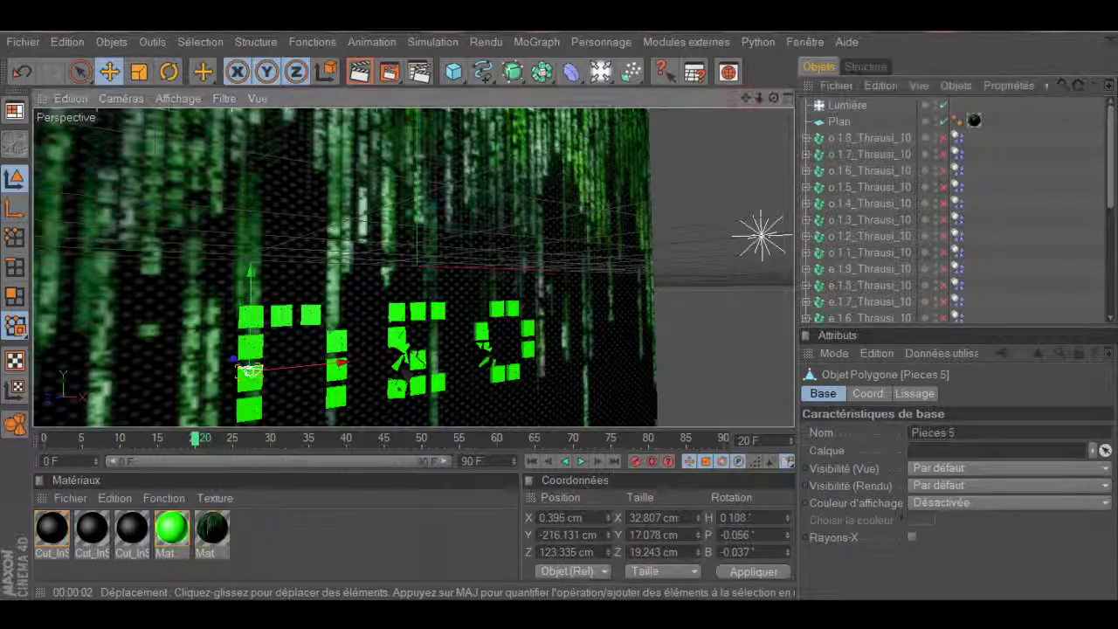
click(567, 187)
- Reposition the light above and in front of the text at about X 87, Y 186 and Z -212 cm
drag(479, 234, 452, 241)
mouse_move(773, 98)
mouse_down()
mouse_move(699, 97)
mouse_move(783, 99)
mouse_up()
click(847, 105)
drag(688, 250, 404, 267)
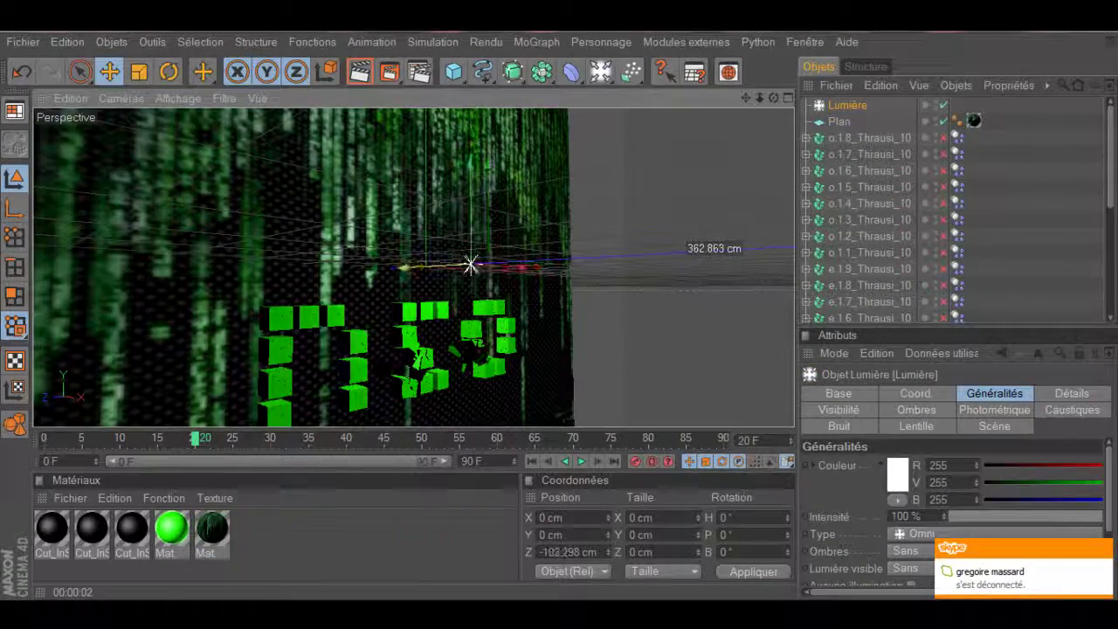
drag(470, 123, 470, 86)
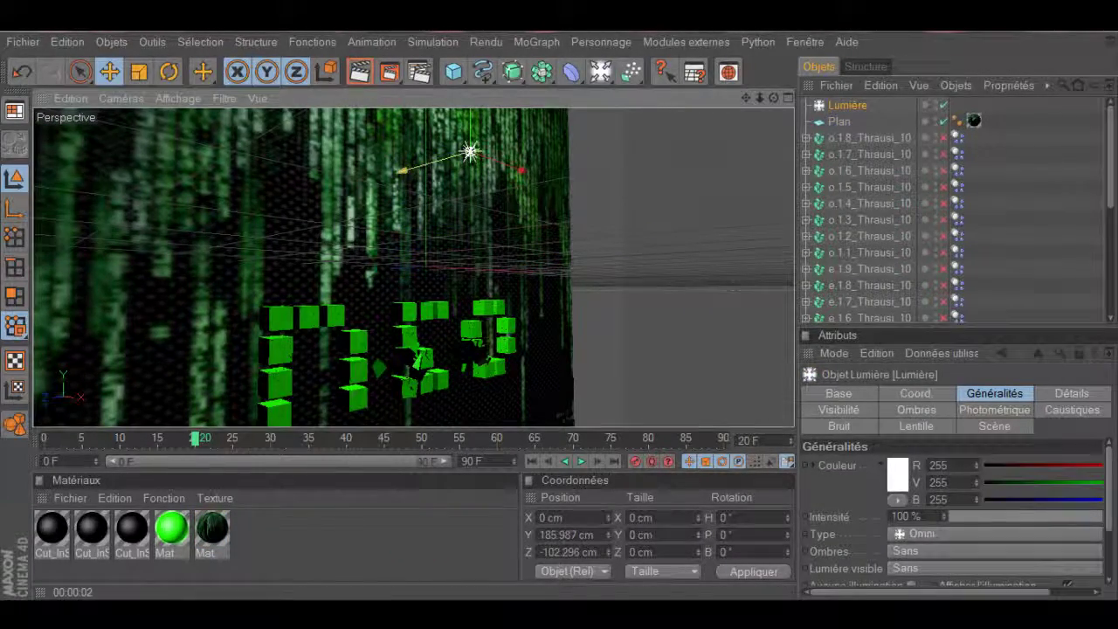
drag(399, 172, 455, 156)
drag(773, 97, 658, 93)
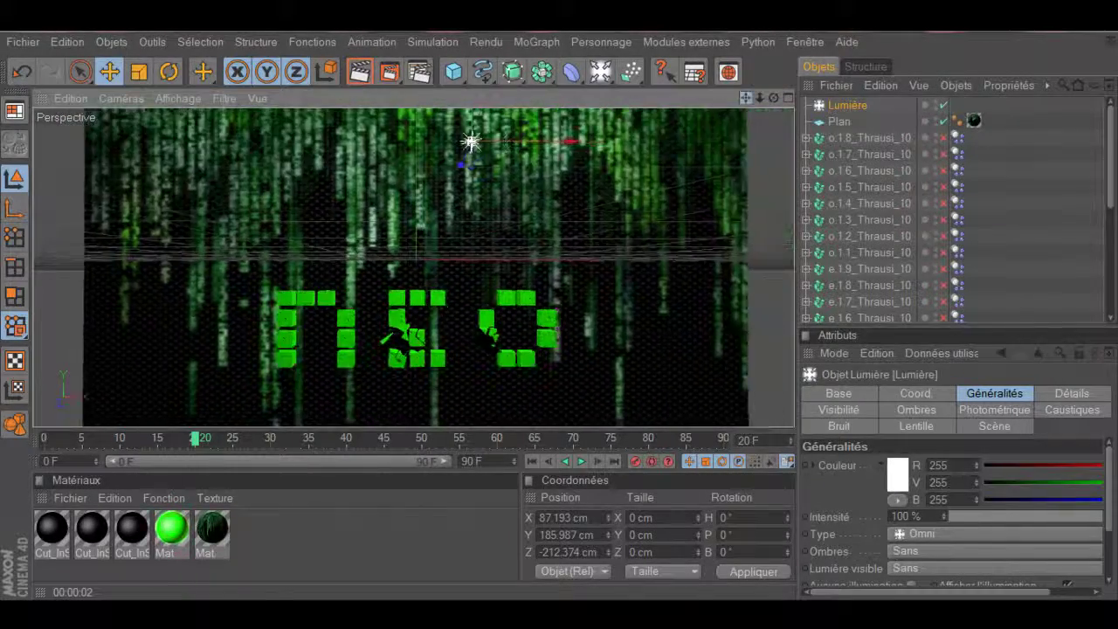
- Move the light beside the text to about X 279 cm and Y -44 cm, and preview-render the view
scroll(413, 267, up, 3)
scroll(414, 267, down, 3)
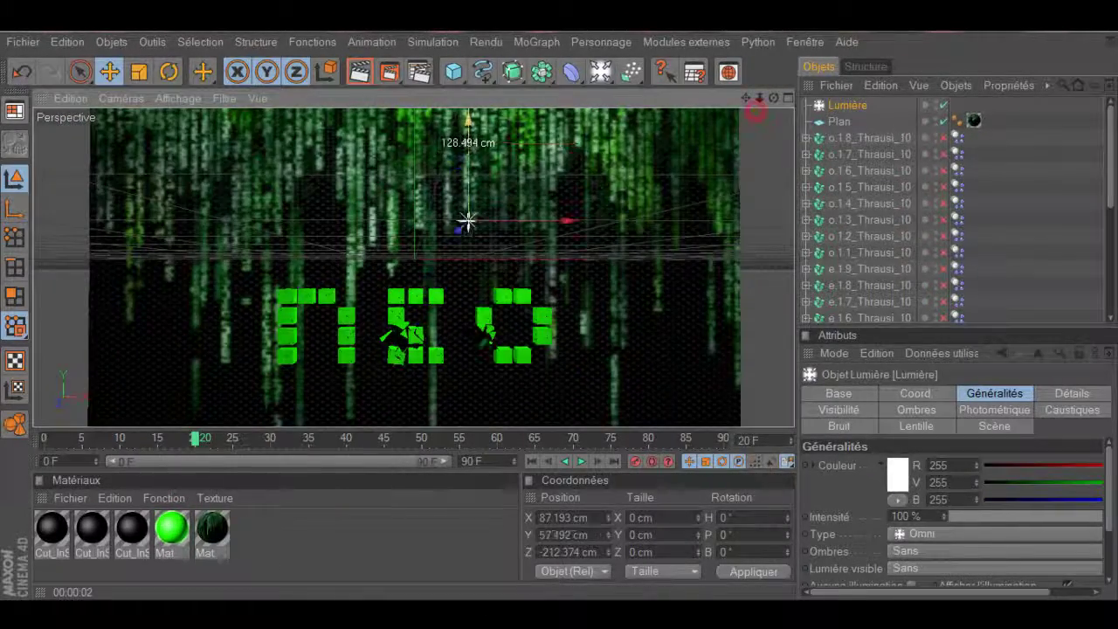
drag(467, 221, 467, 281)
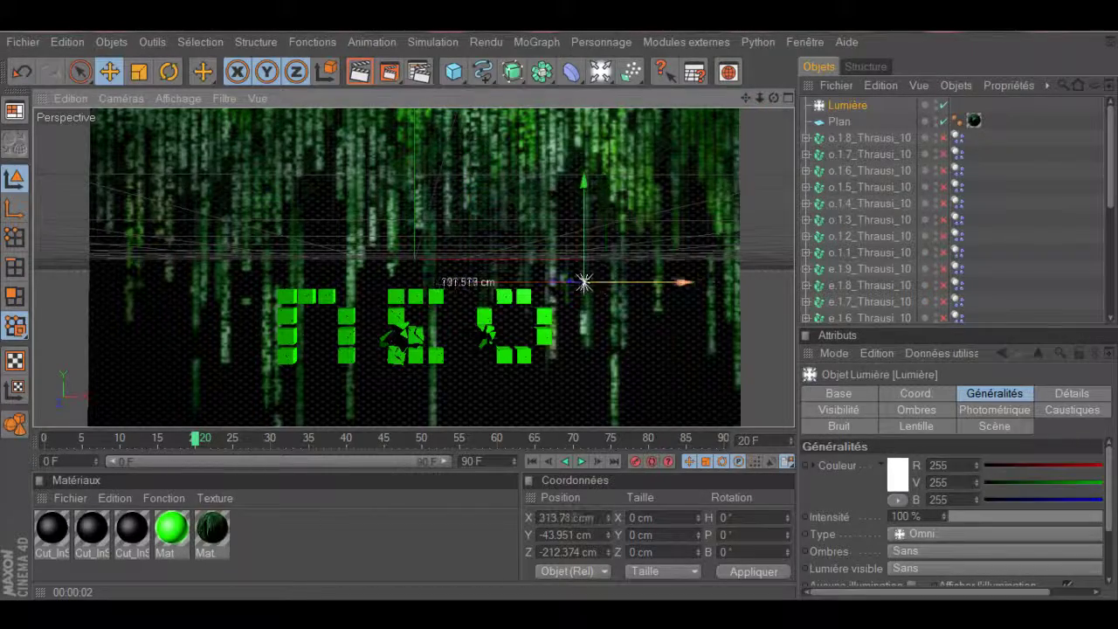
drag(686, 282, 665, 282)
scroll(664, 282, up, 3)
drag(746, 98, 745, 65)
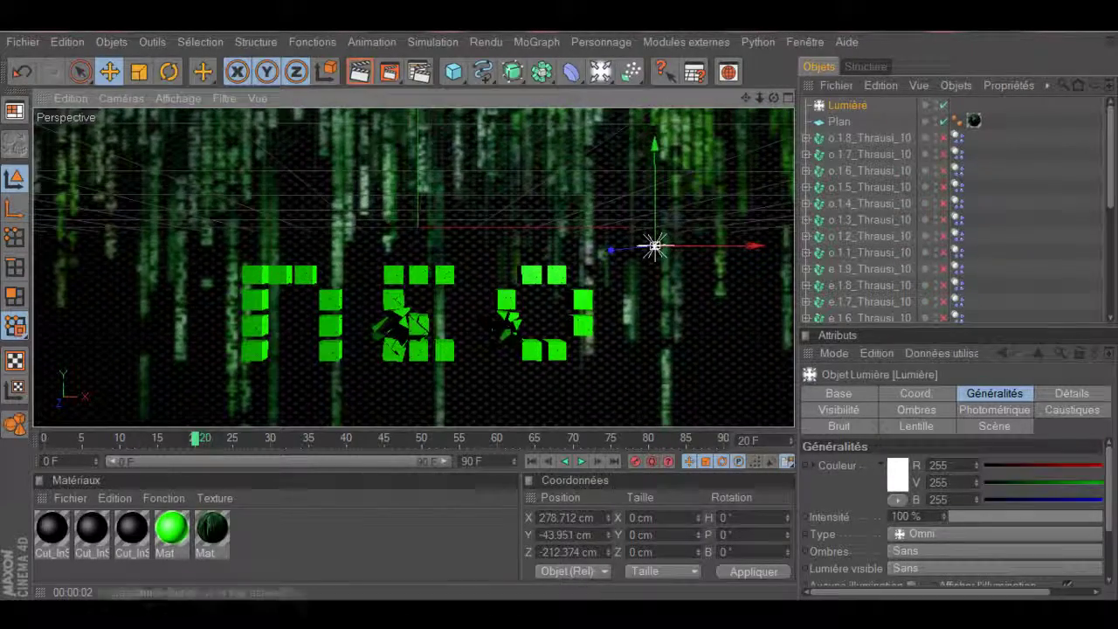
click(358, 72)
click(375, 534)
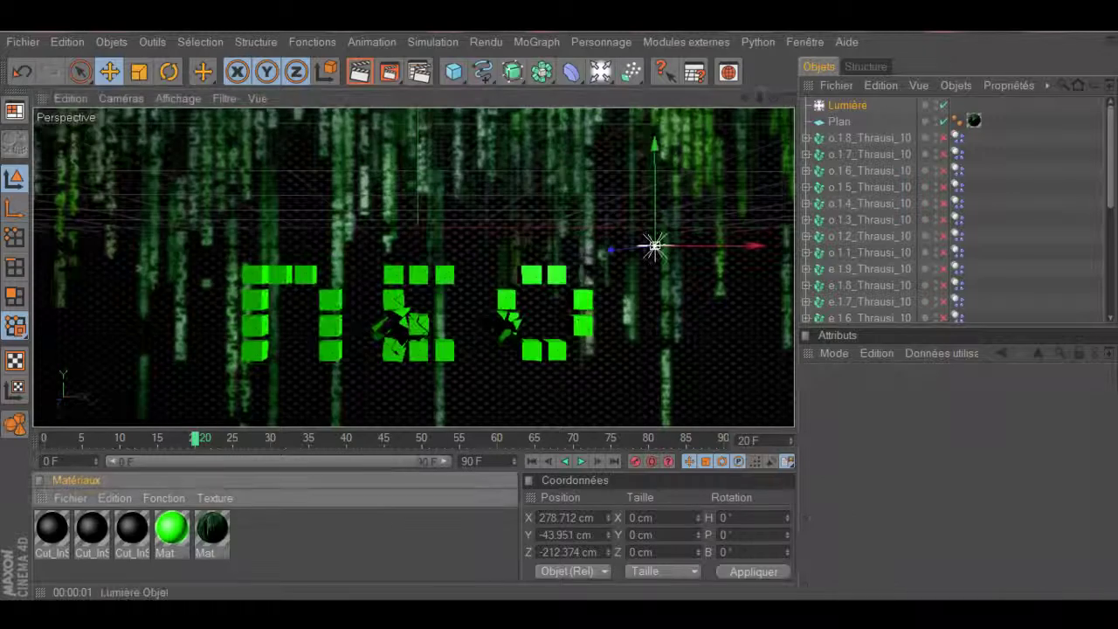
- Set the light's lens glow (Lueur) to Gris and preview-render the result
click(847, 105)
click(923, 424)
click(948, 547)
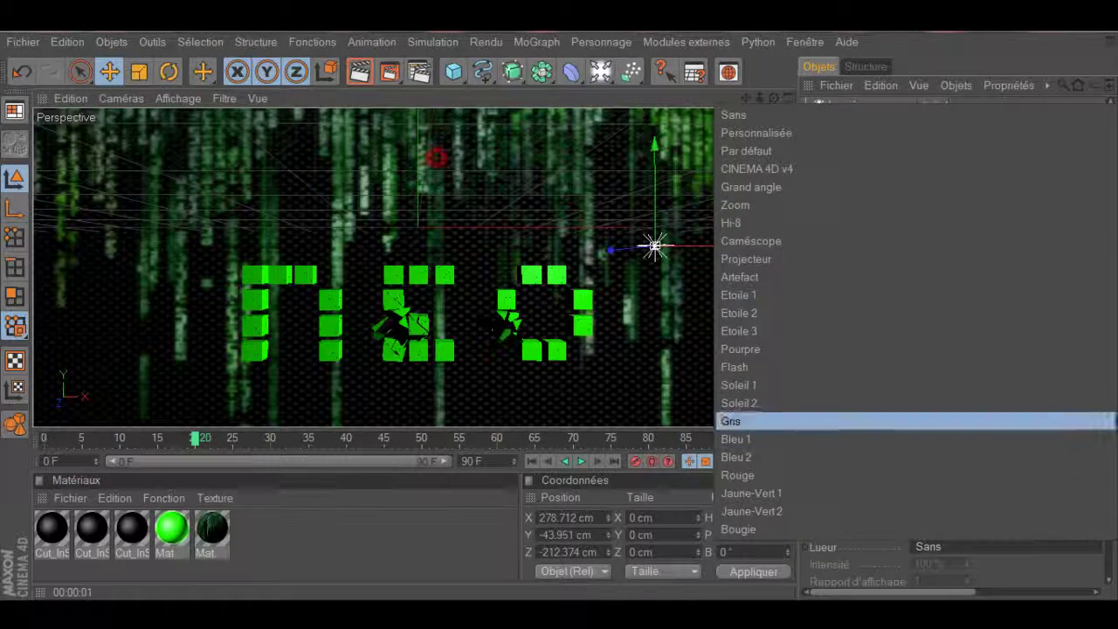
click(734, 420)
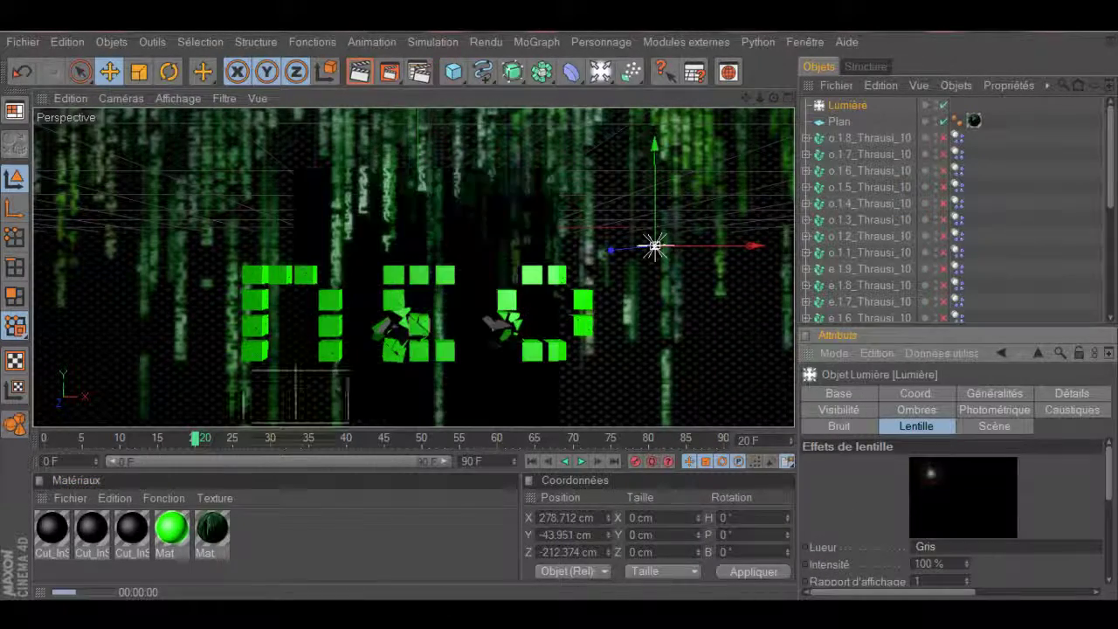
click(376, 535)
click(847, 105)
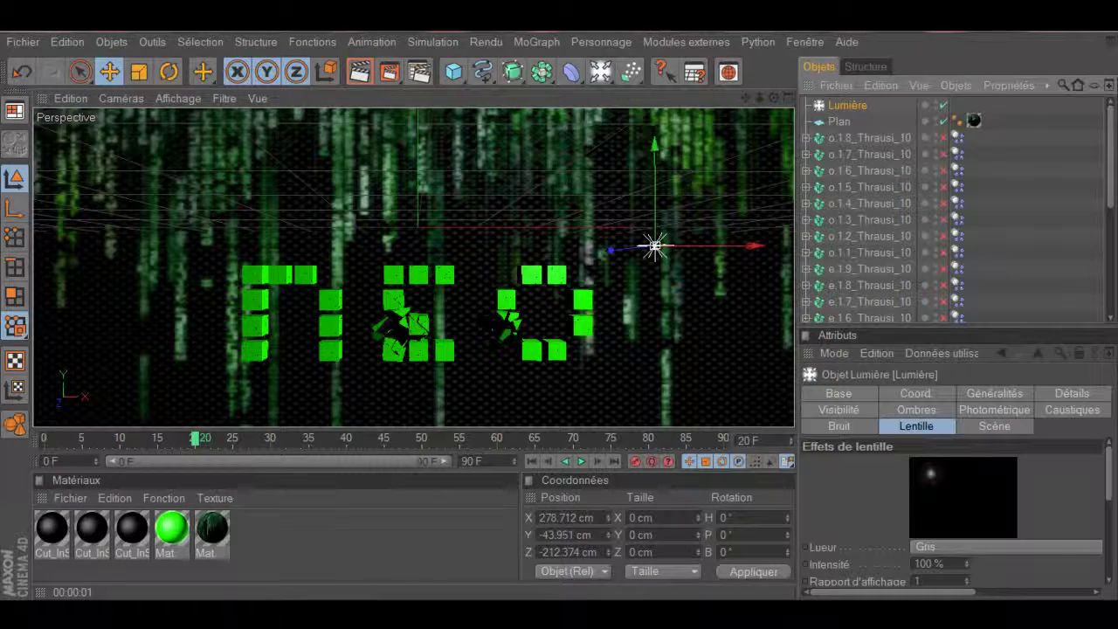
- Try the Etoile 1 and Grand angle lens glows on the light, and settle on Projecteur
click(952, 545)
click(734, 294)
click(952, 546)
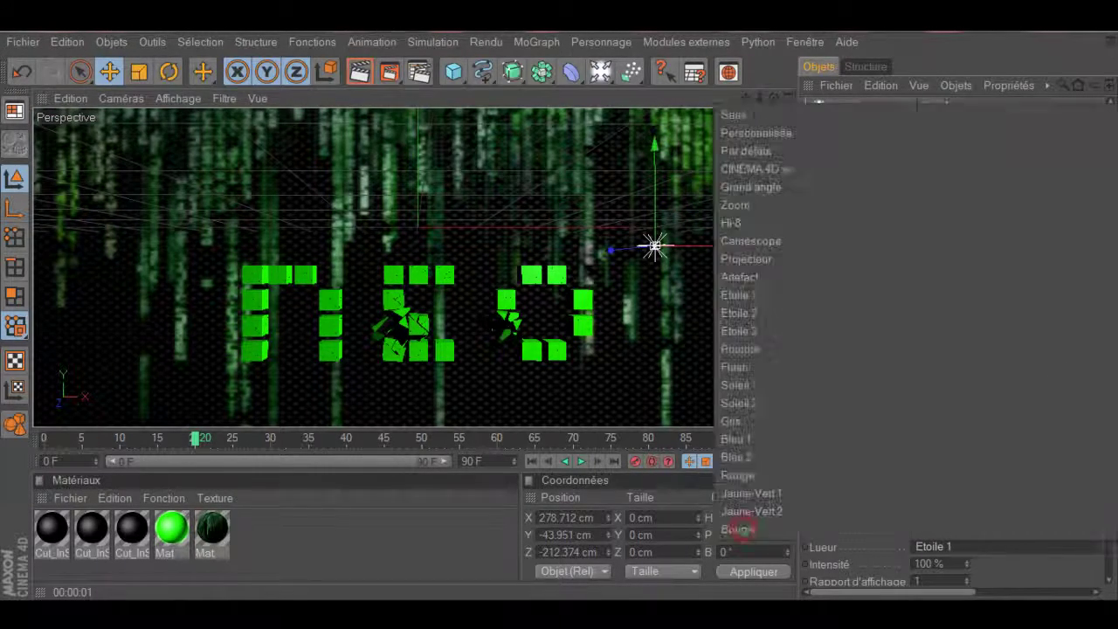
click(749, 187)
click(952, 546)
click(745, 258)
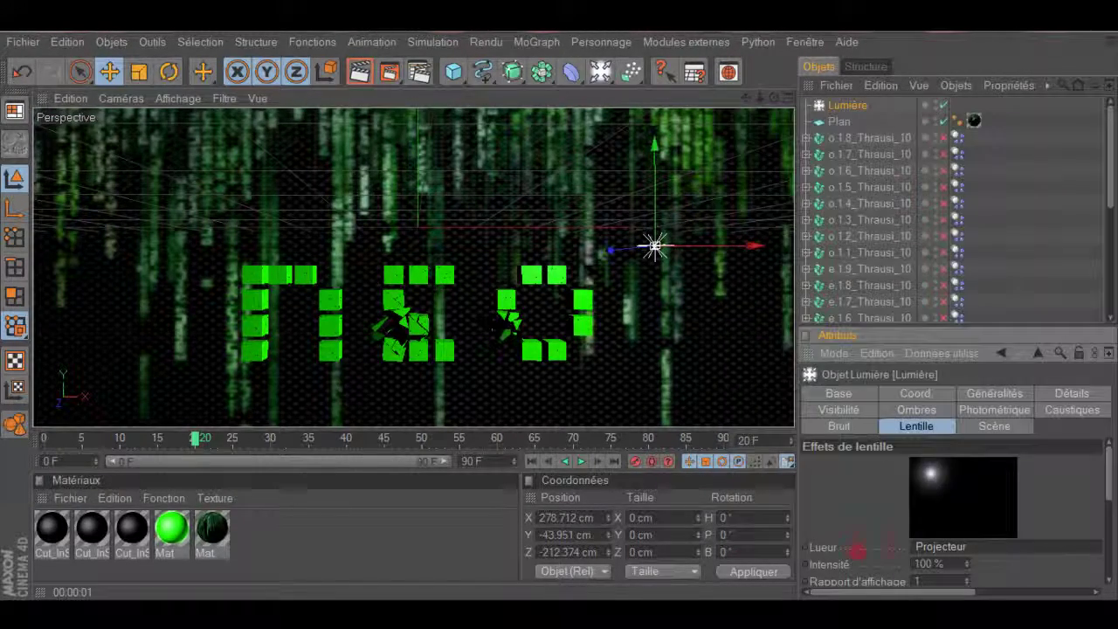
- Examine the detailed parameters of the light's lens glow and the remaining lens effect settings
scroll(952, 515, down, 3)
click(941, 489)
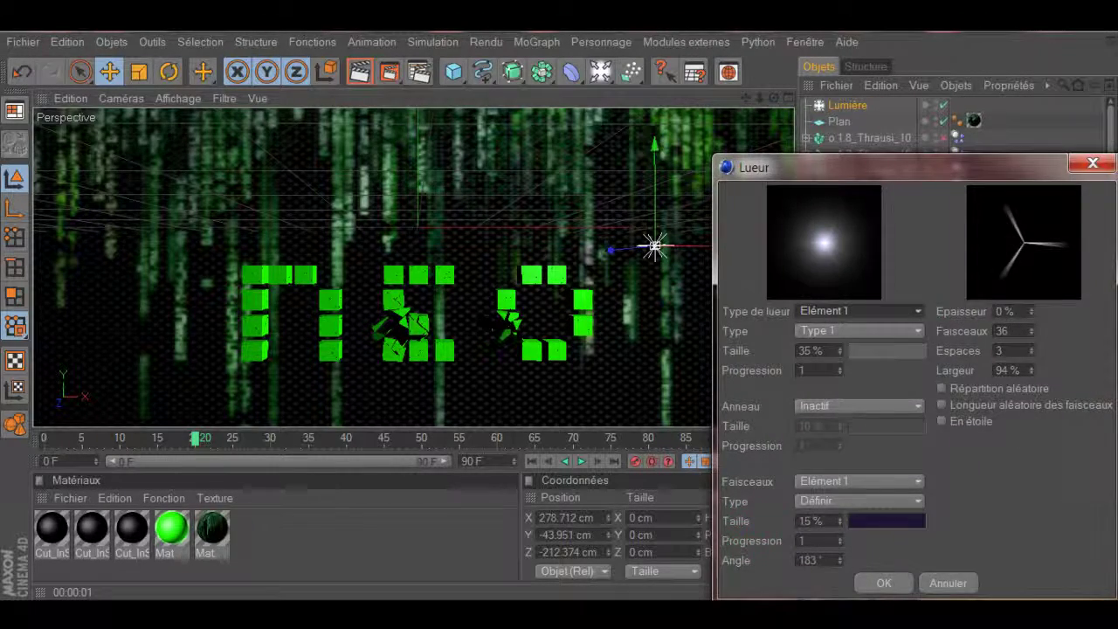
click(948, 583)
scroll(952, 515, up, 3)
scroll(952, 515, down, 6)
scroll(952, 515, up, 3)
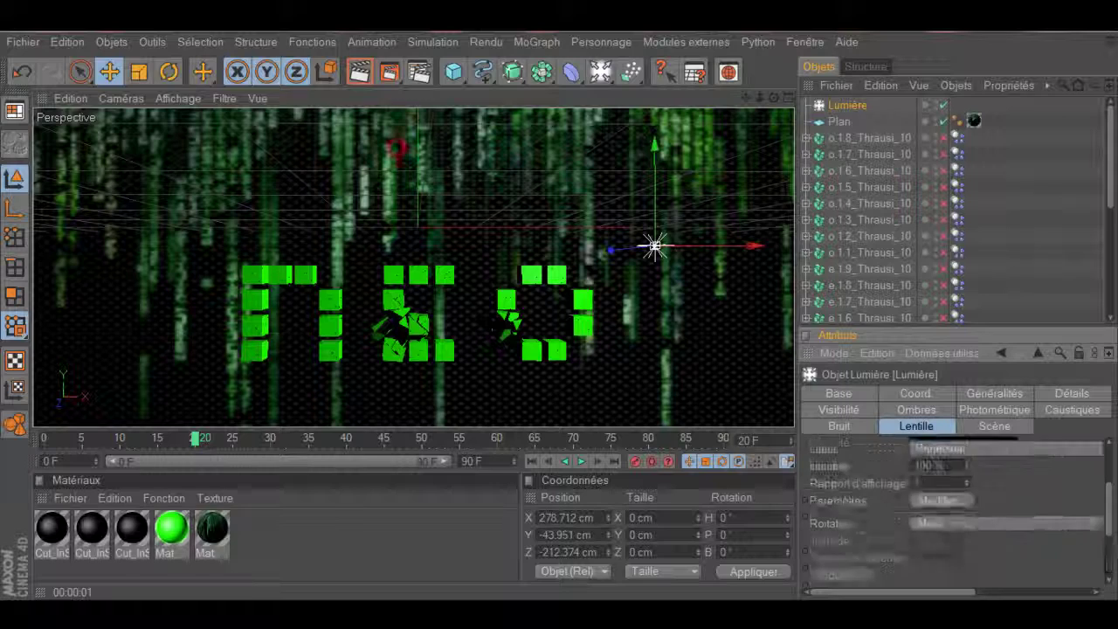
- Set the Faisceaux colour in the light's lens glow parameters to a dark green
click(942, 500)
click(886, 521)
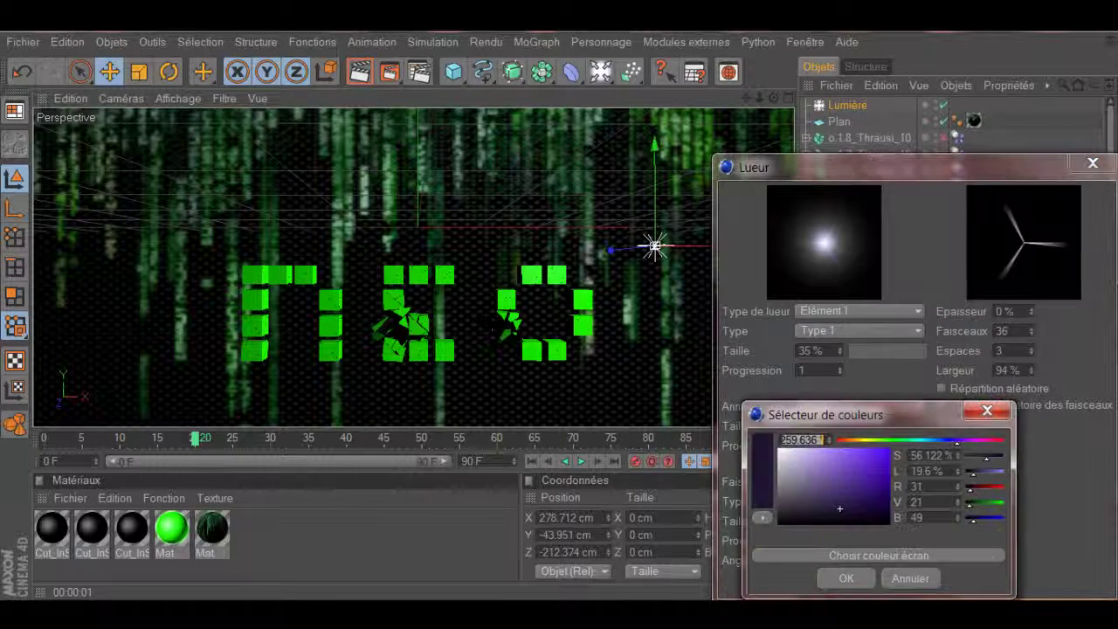
click(884, 440)
drag(876, 476, 889, 465)
key(Return)
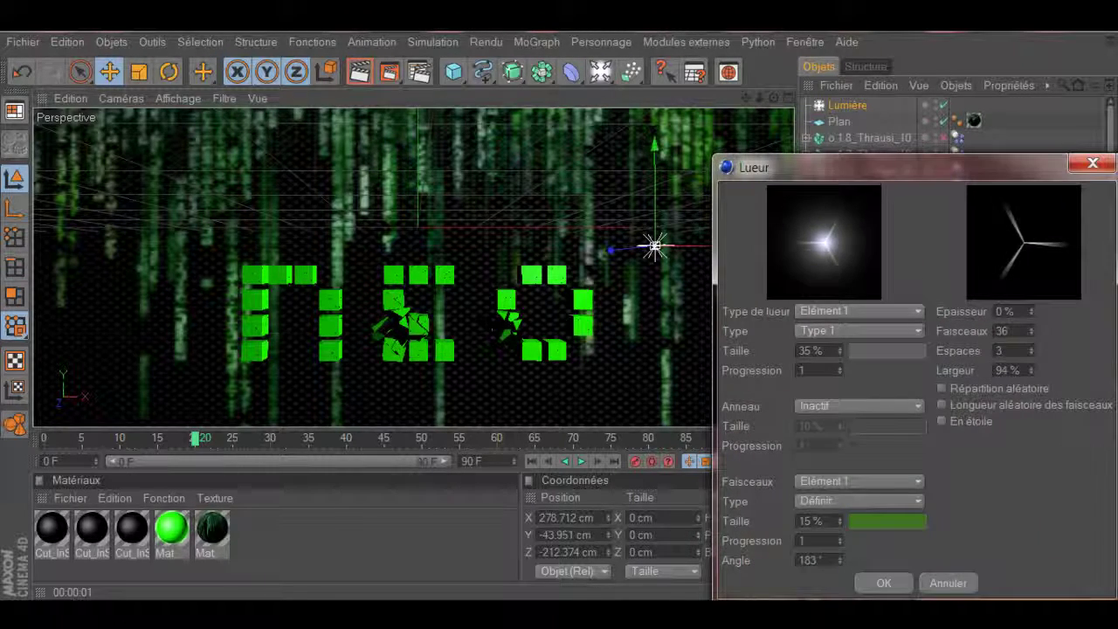
- Set the Elément 2 glow colour to a pale green, apply the lens glow parameters, and preview-render the view
click(859, 312)
click(824, 358)
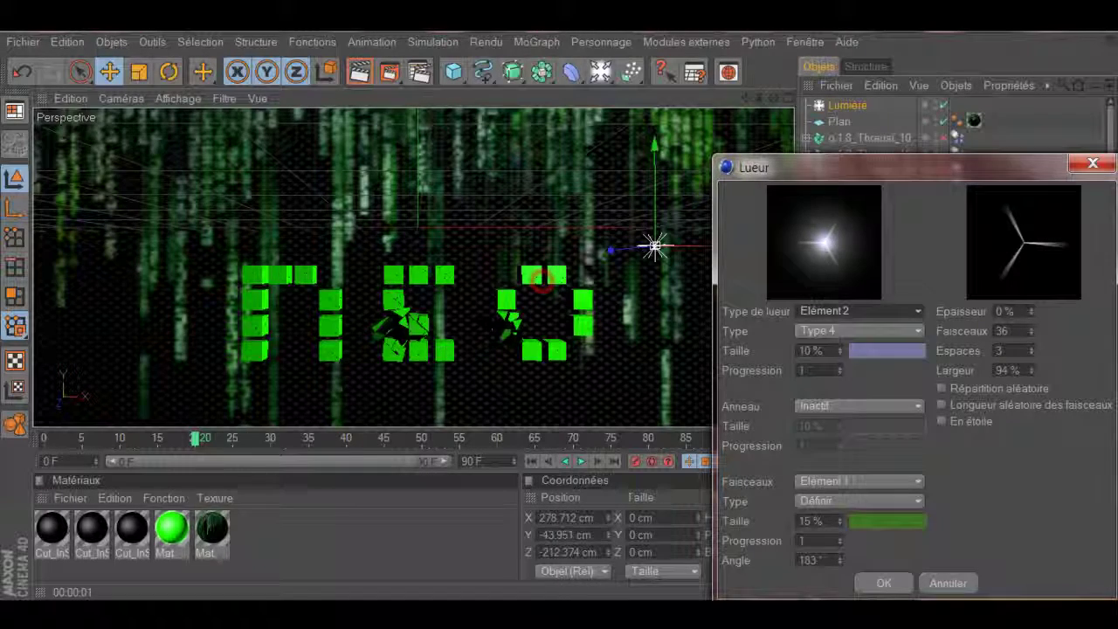
click(884, 350)
click(896, 291)
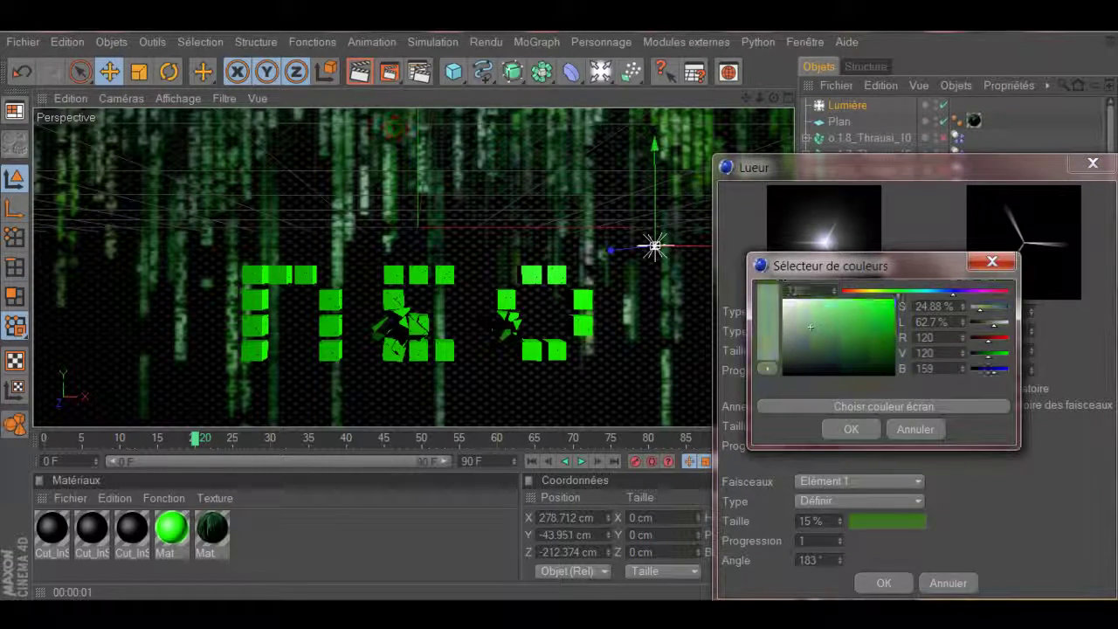
click(851, 428)
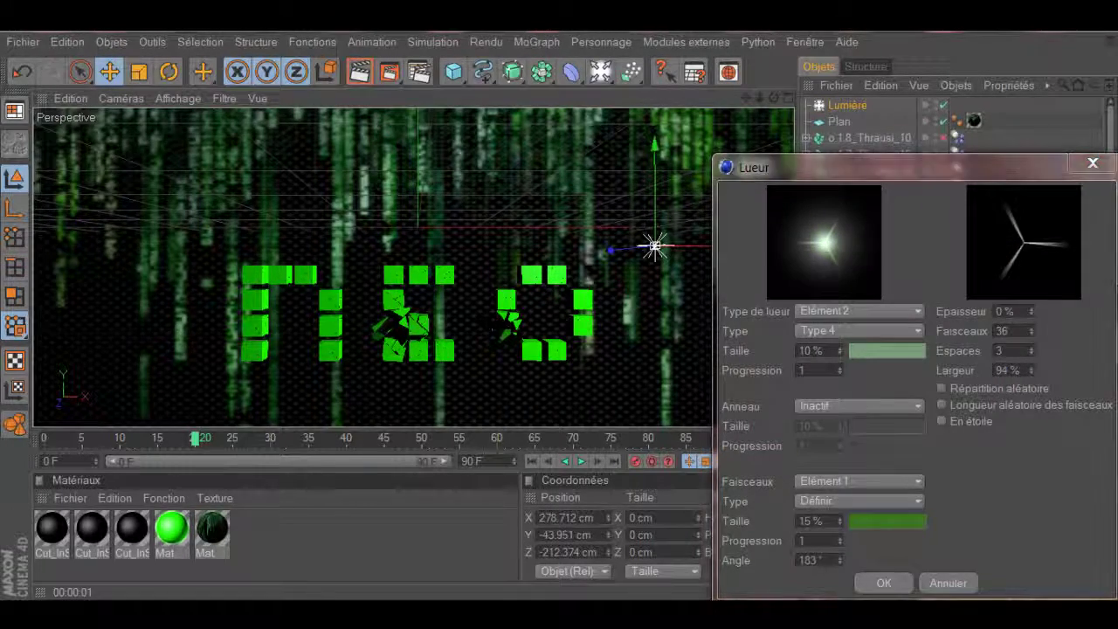
click(883, 582)
click(359, 71)
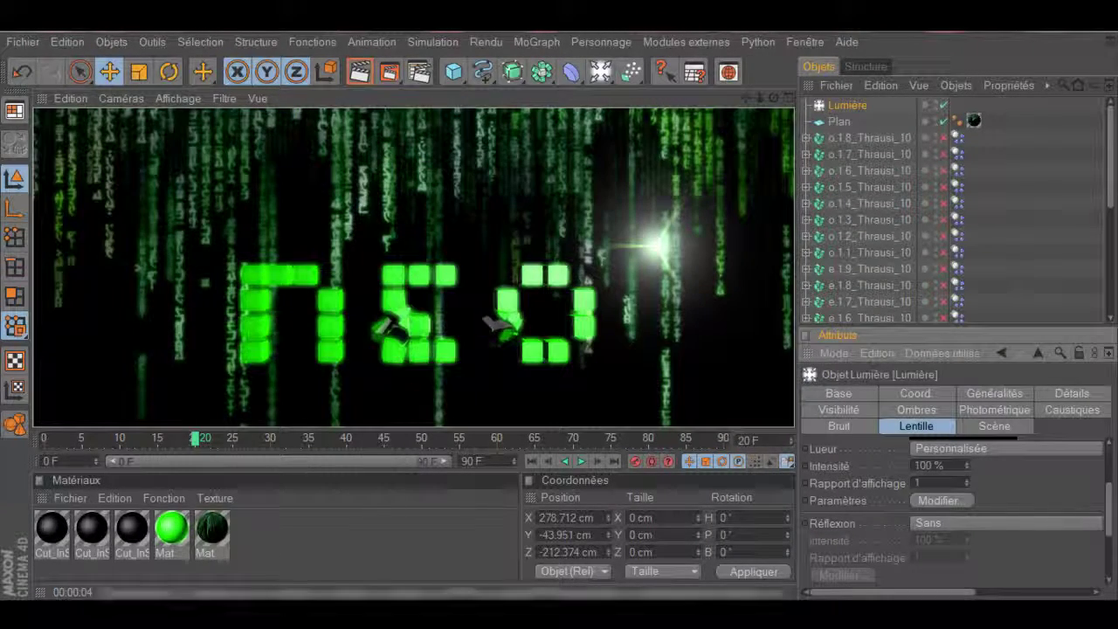
- Move the light along its X axis to about 221 cm, and preview-render the view
click(847, 105)
drag(654, 246, 605, 245)
key(ctrl+r)
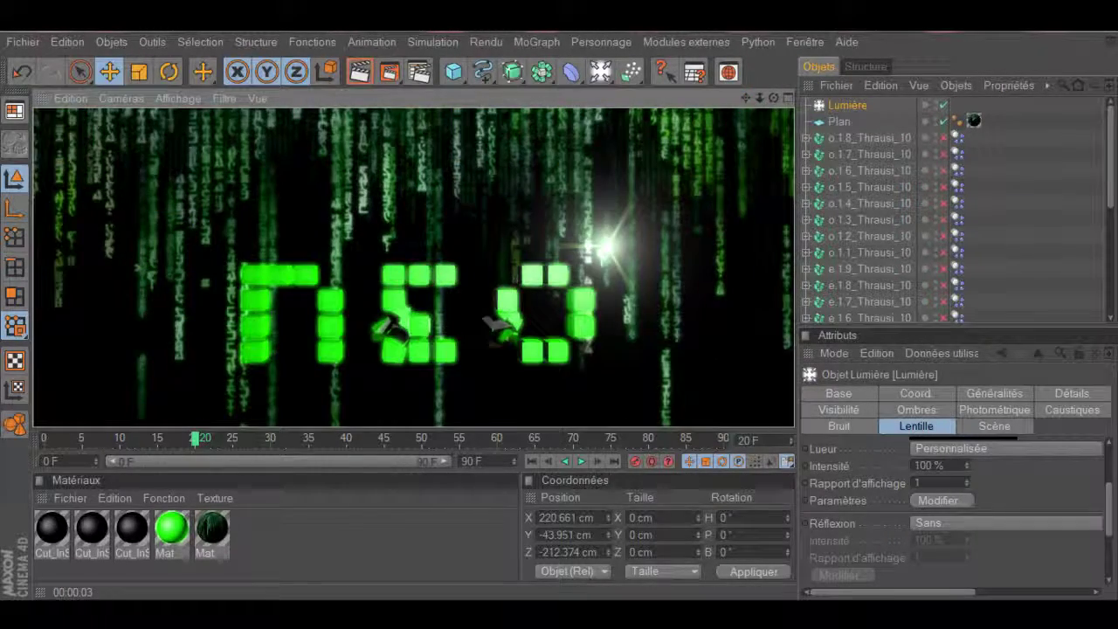
- Test-render the current frame in the picture viewer
click(367, 540)
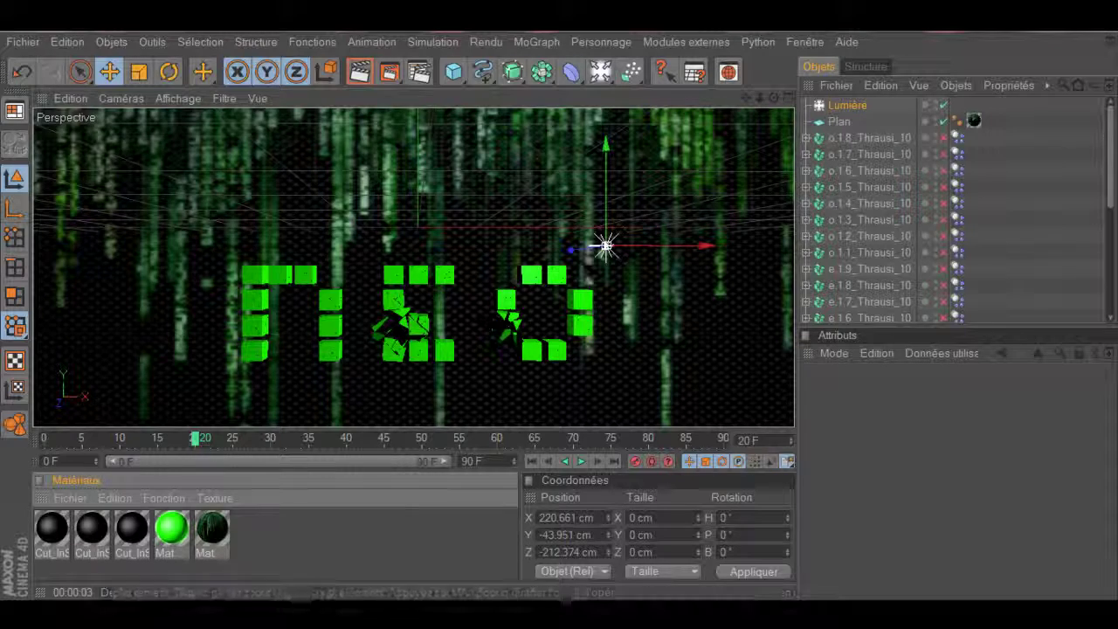
key(shift+r)
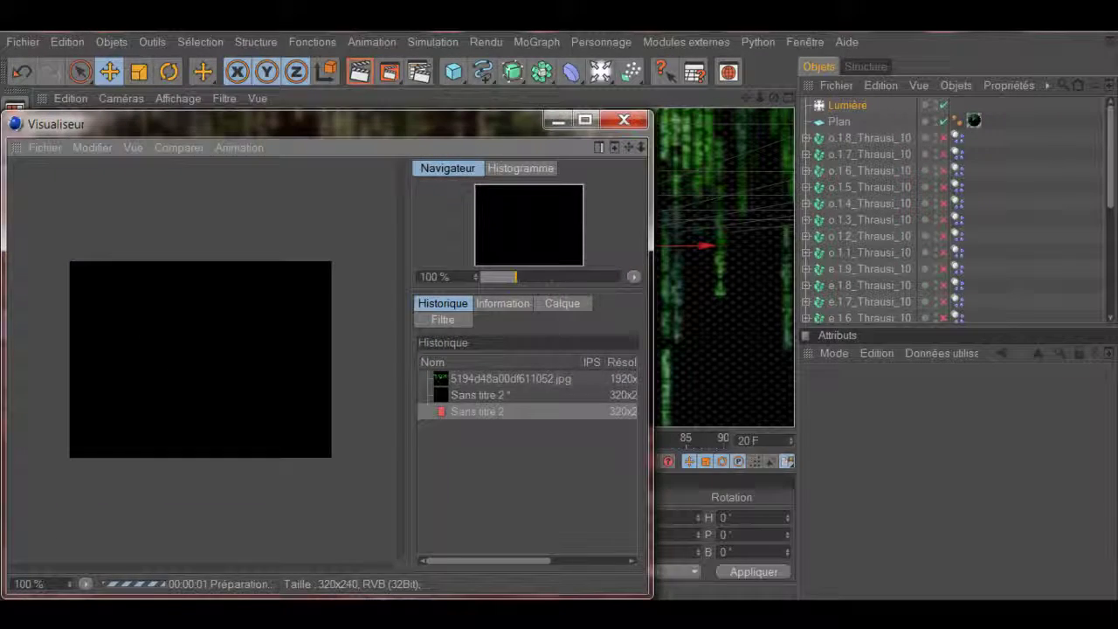
click(623, 119)
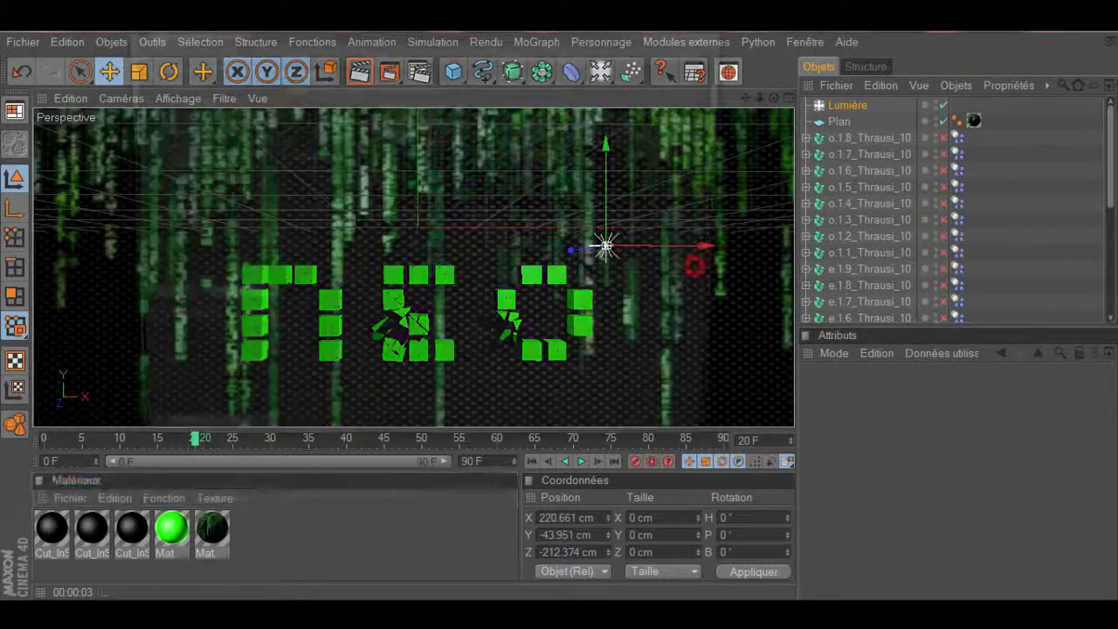
- Set the render output size to the 1024 x 768 screen preset
click(170, 81)
click(289, 87)
mouse_move(293, 108)
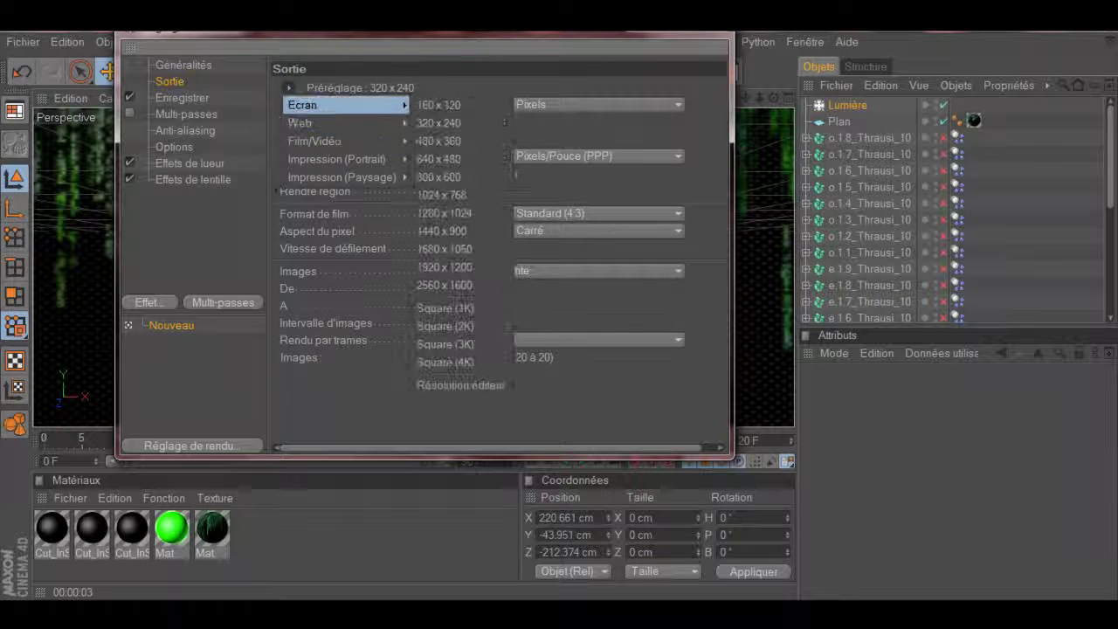
click(441, 194)
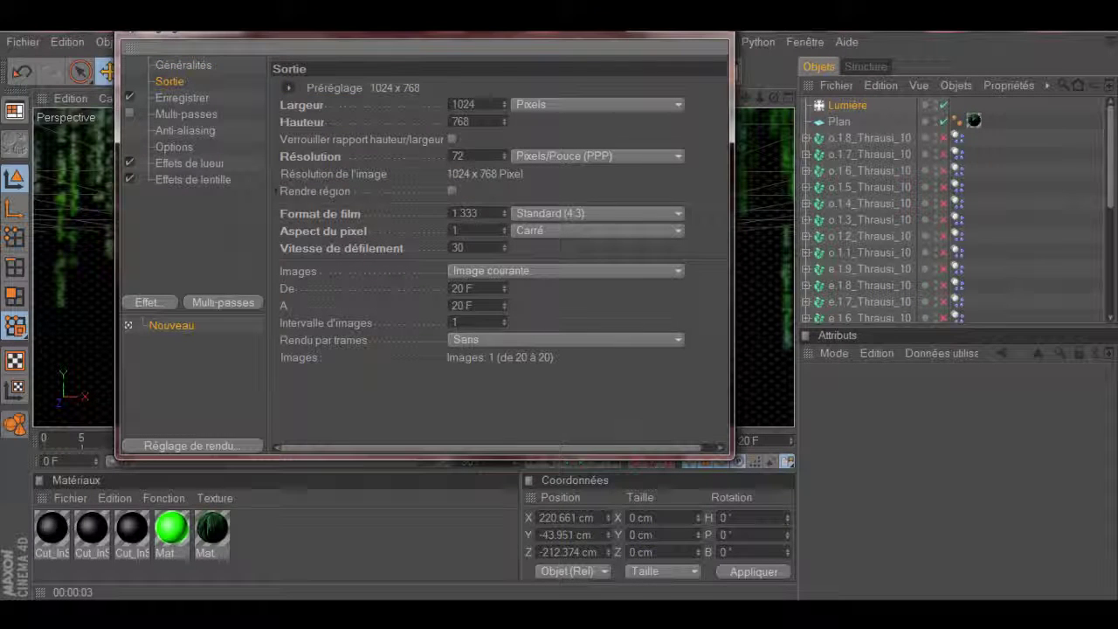
- Set the render output's frame range (Images) to Manuellement
click(632, 266)
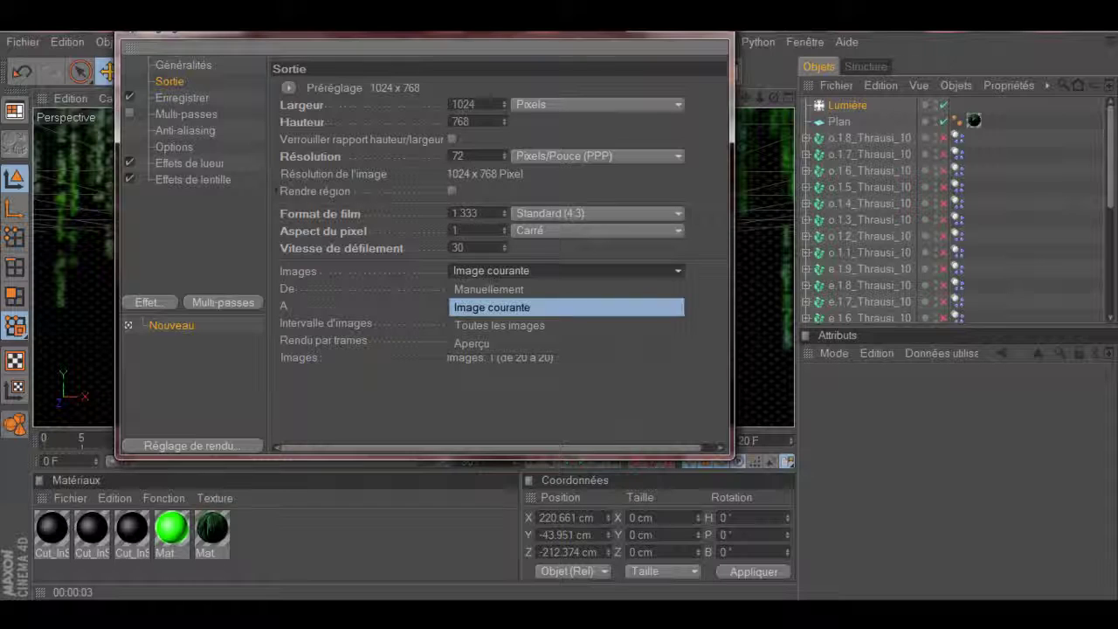
click(492, 307)
click(566, 271)
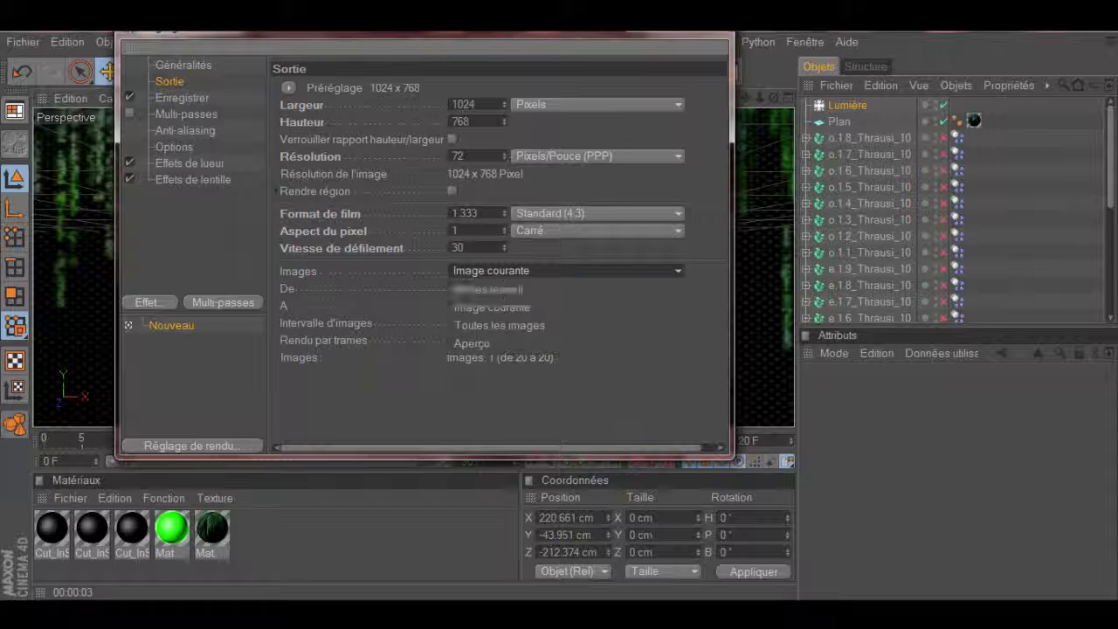
click(523, 289)
click(565, 270)
click(524, 289)
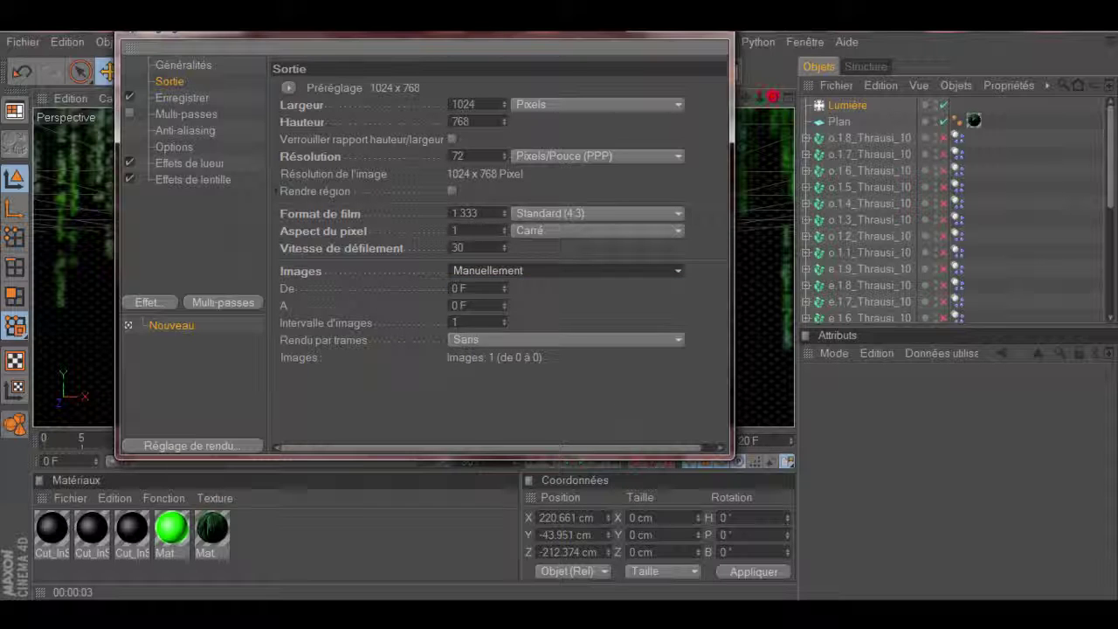
- Set the file format for saved renders to JPEG
click(182, 98)
click(493, 139)
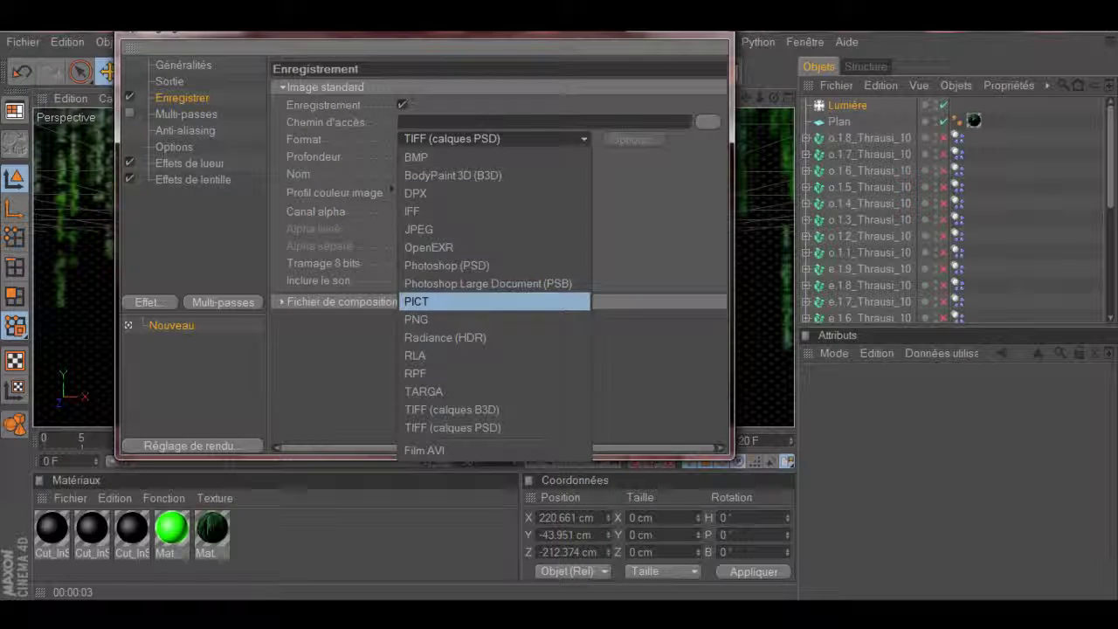
click(428, 230)
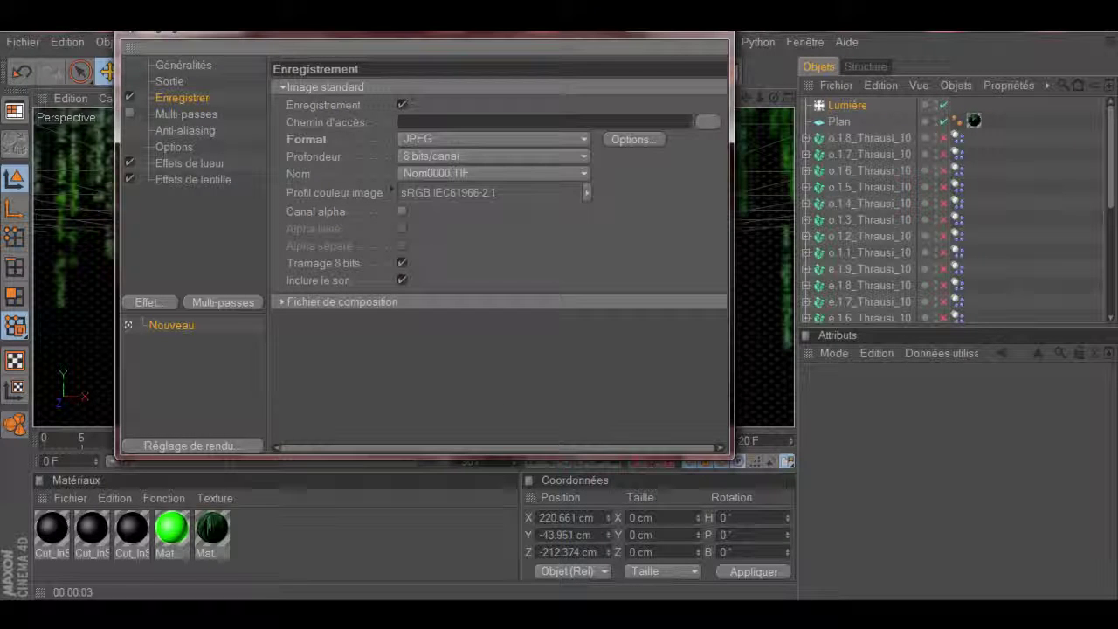
- Set anti-aliasing to Au mieux with a minimum level of 1x1, and test-render in the picture viewer
click(185, 131)
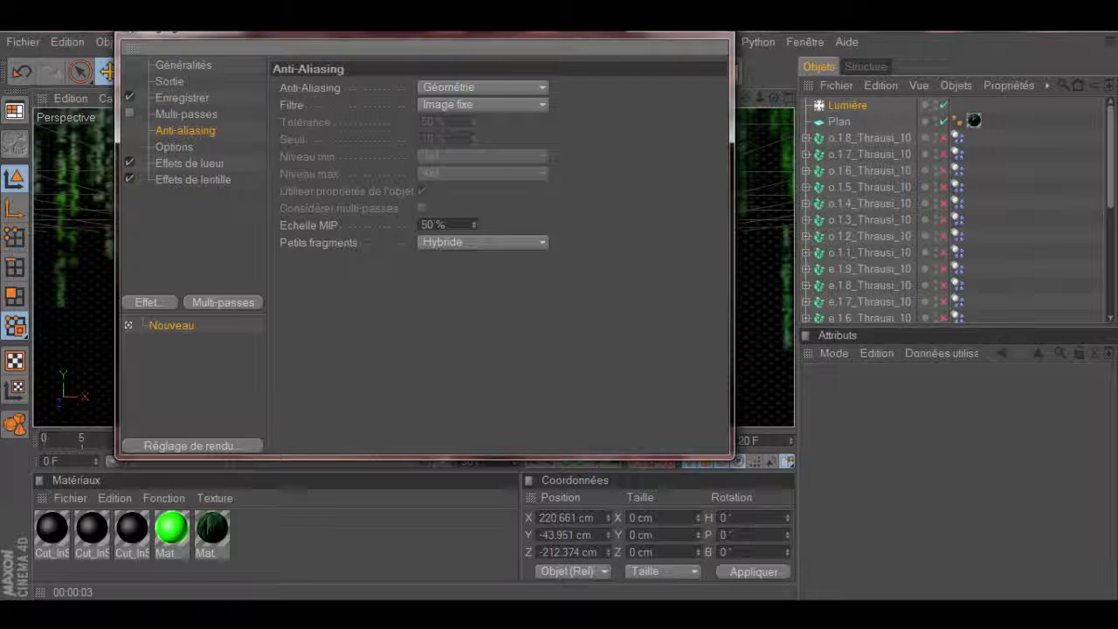
click(483, 88)
click(471, 142)
click(482, 156)
click(471, 173)
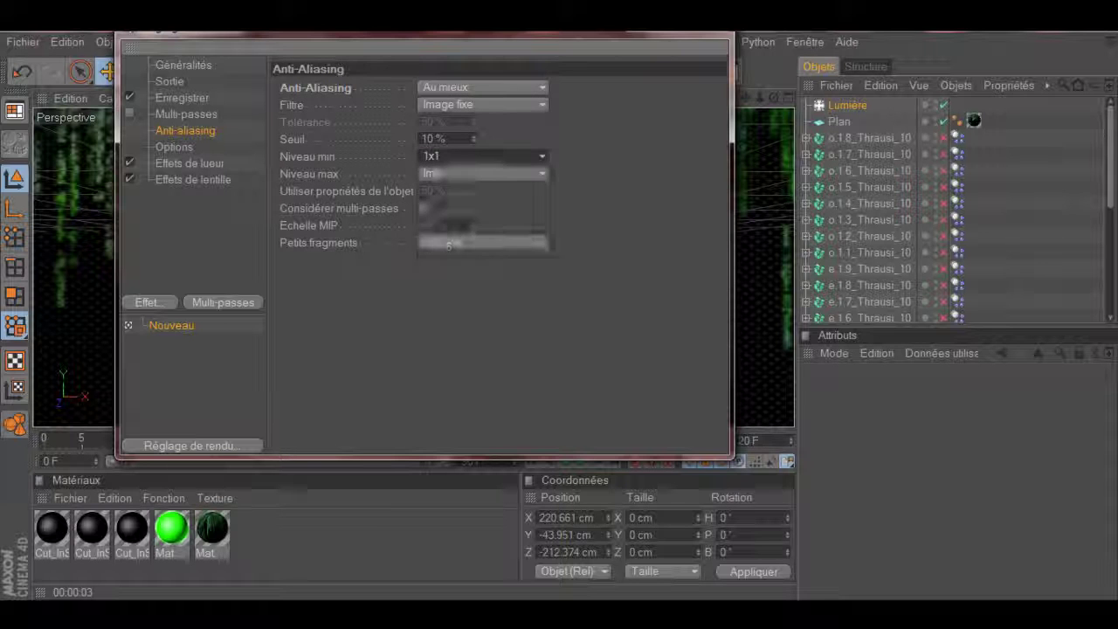
click(174, 147)
click(190, 164)
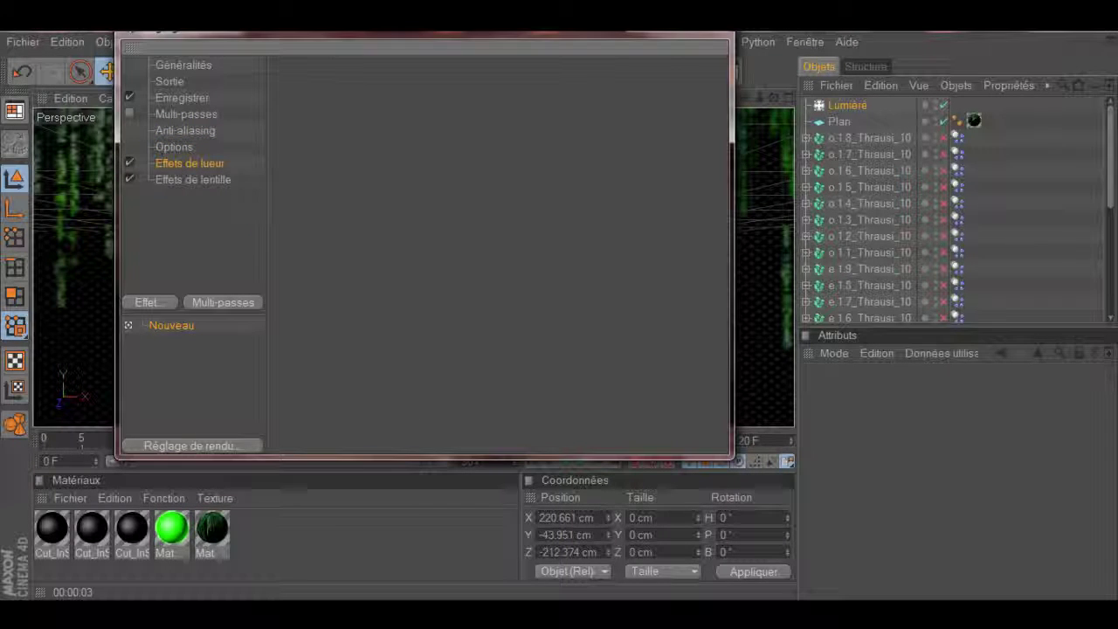
click(705, 23)
click(390, 72)
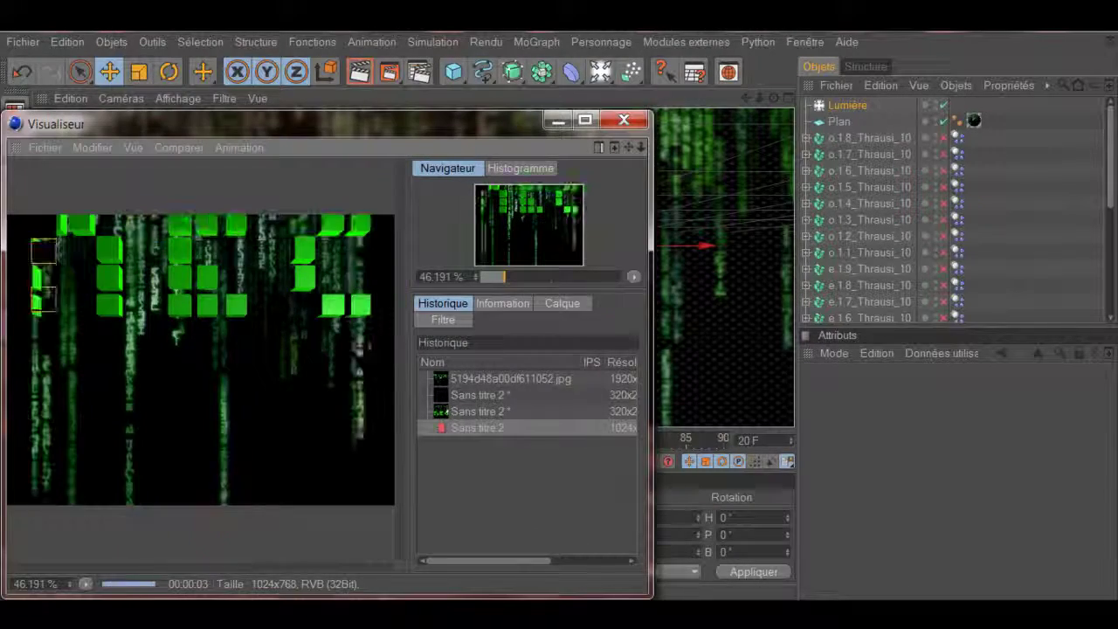
click(623, 120)
- Add a camera to the scene and test-render its framing in the picture viewer
click(453, 71)
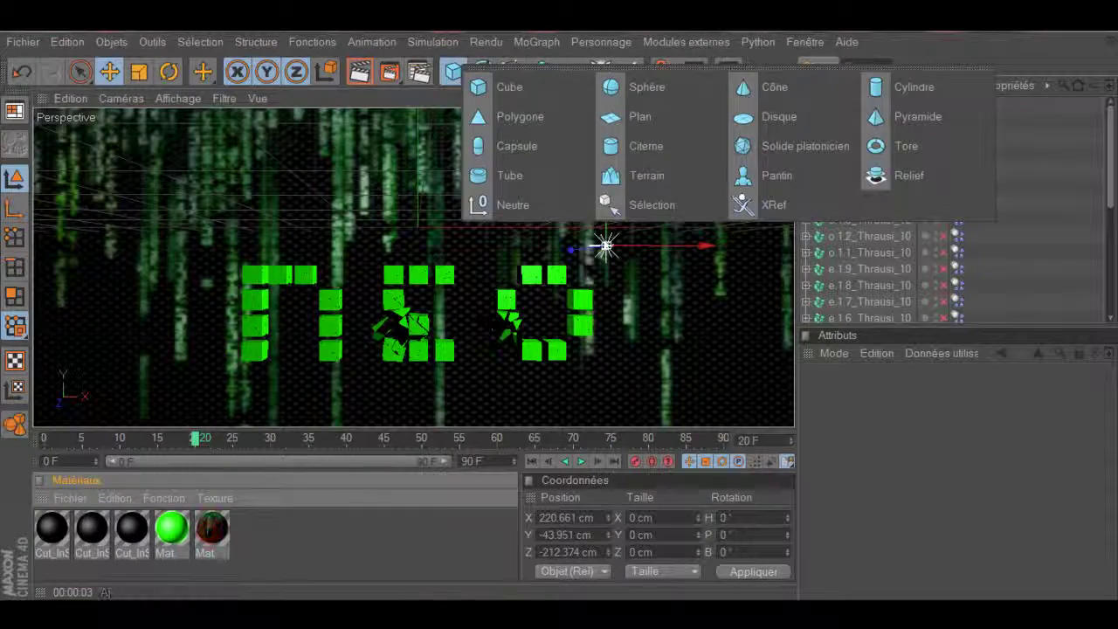
click(600, 71)
click(663, 175)
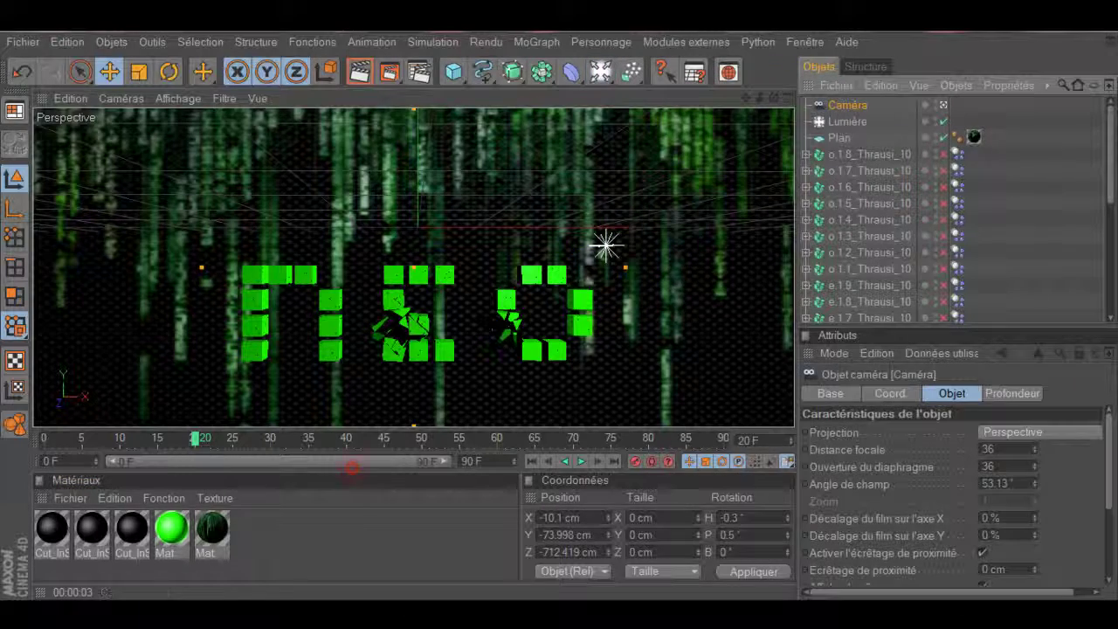
drag(744, 98, 744, 127)
click(389, 72)
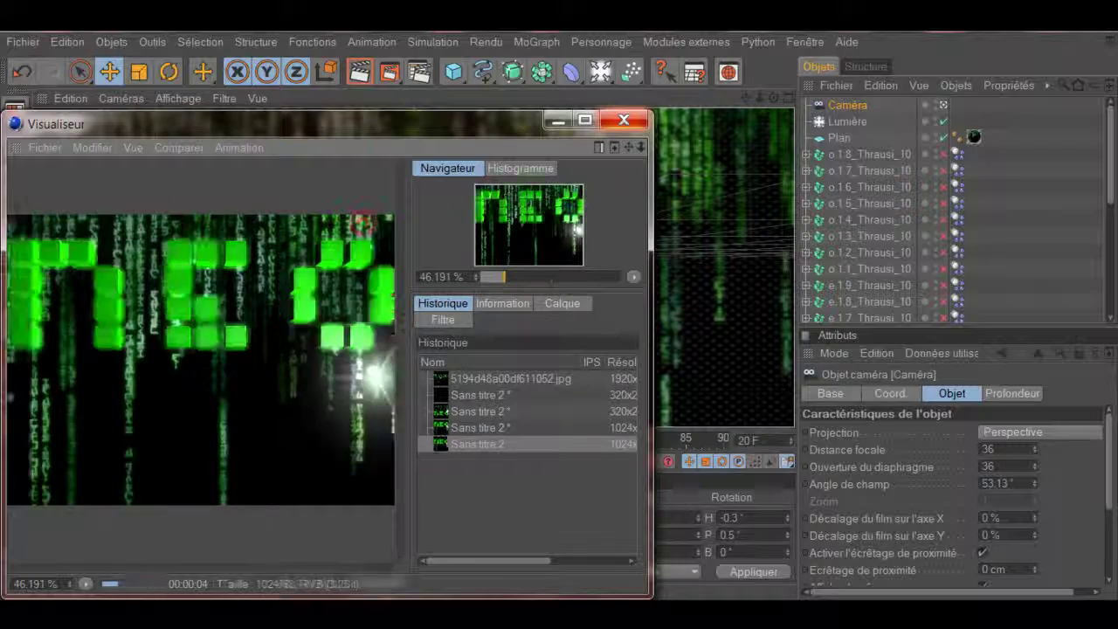
click(624, 119)
- Enlarge the backdrop plane to about 2060 cm wide and 1471 cm high, and test-render the wider camera view
drag(759, 98, 741, 100)
click(838, 138)
drag(708, 248, 806, 248)
click(943, 104)
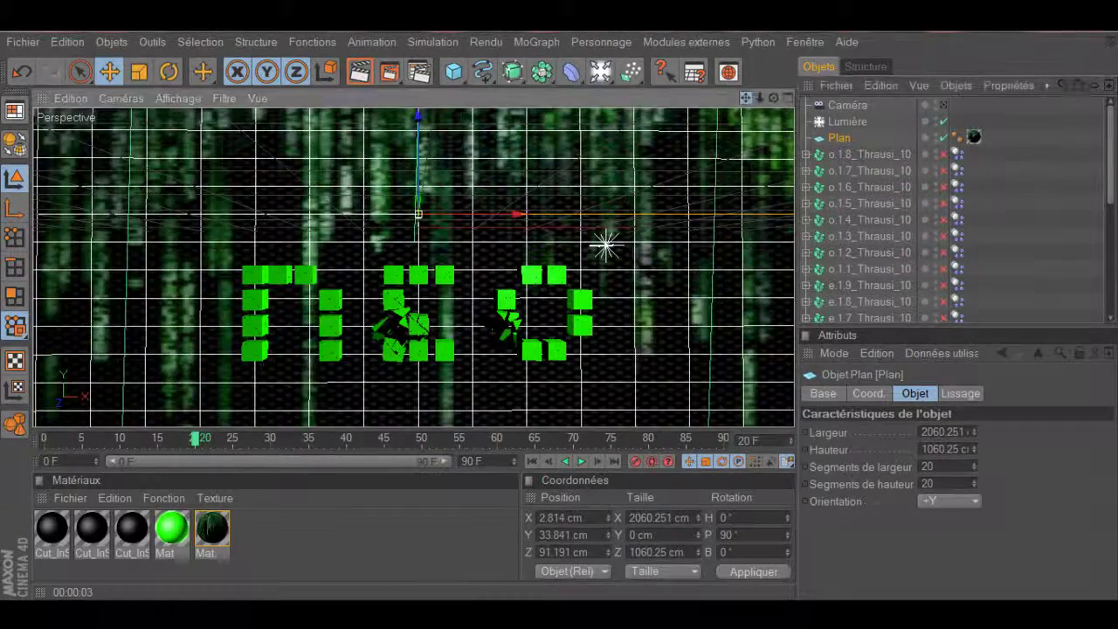
drag(745, 98, 803, 419)
drag(478, 269, 478, 165)
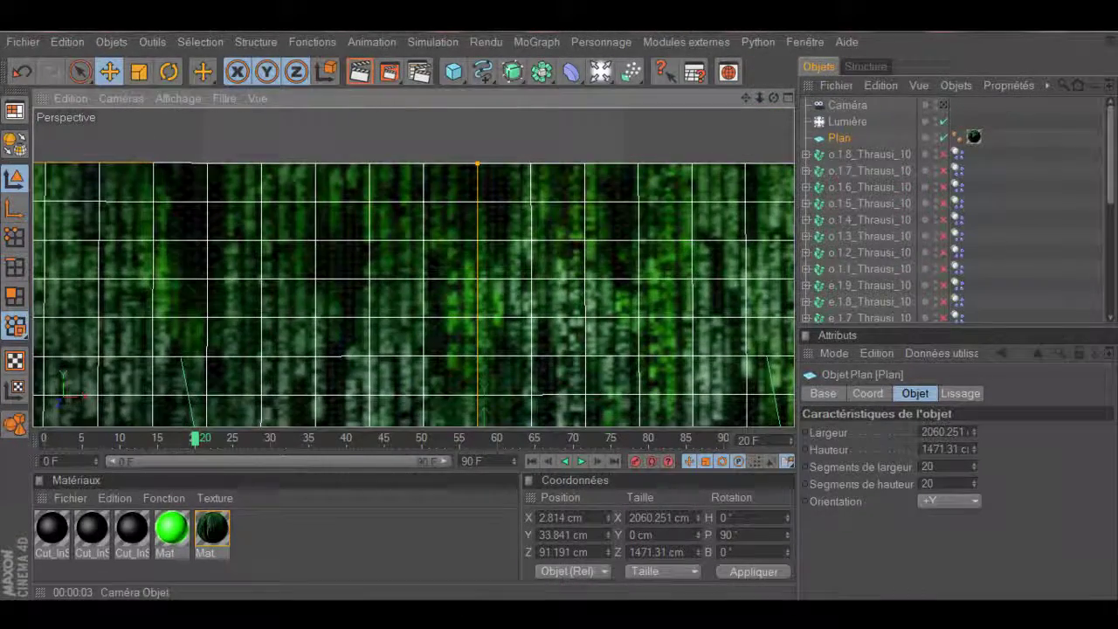
click(943, 104)
click(388, 71)
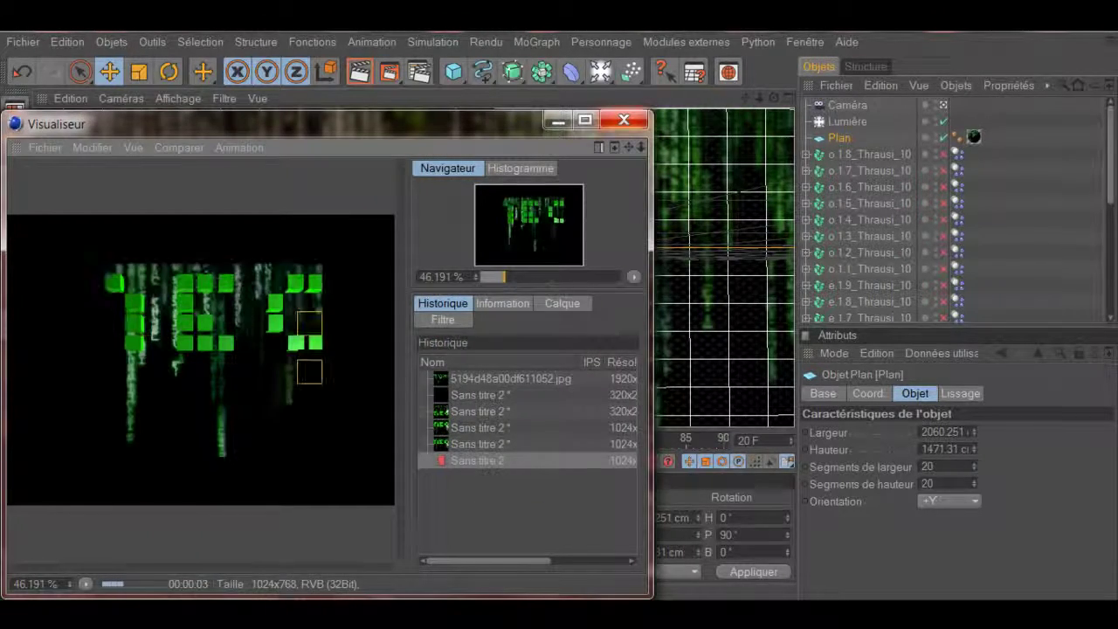
click(623, 119)
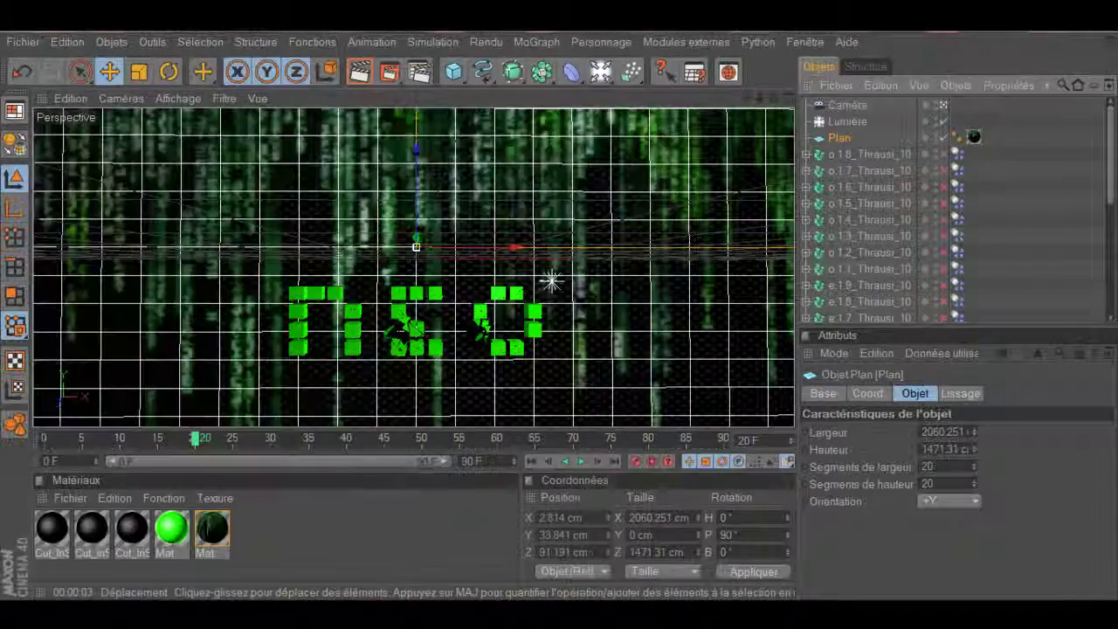
- Raise the backdrop plane and reframe the camera at about X 3 cm and Y 48 cm, checking with a test render
drag(415, 146, 416, 117)
click(847, 105)
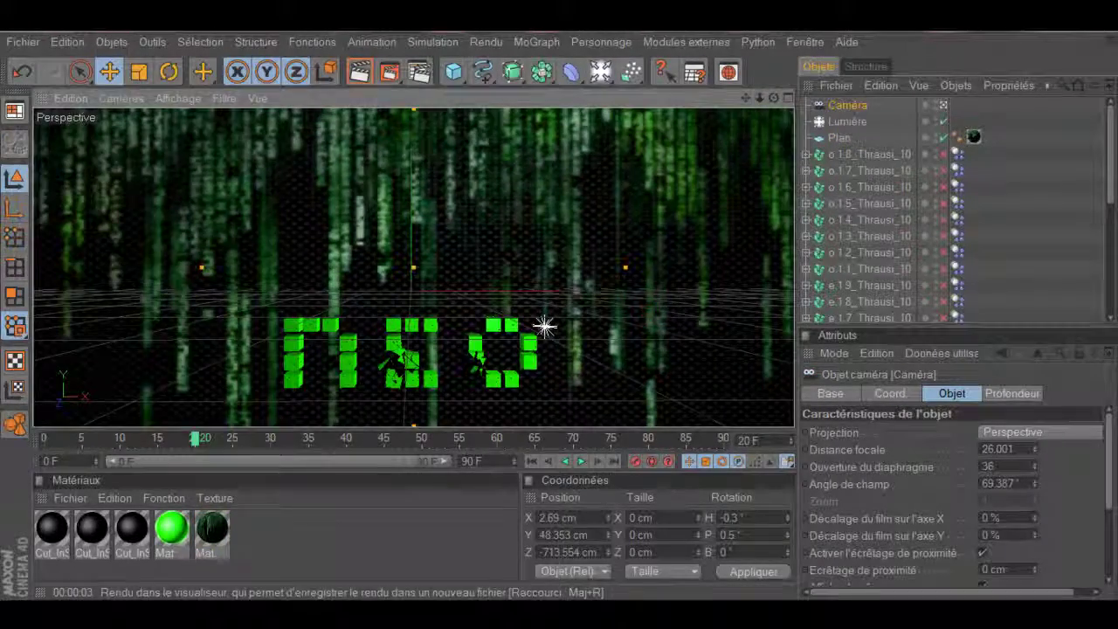
click(389, 72)
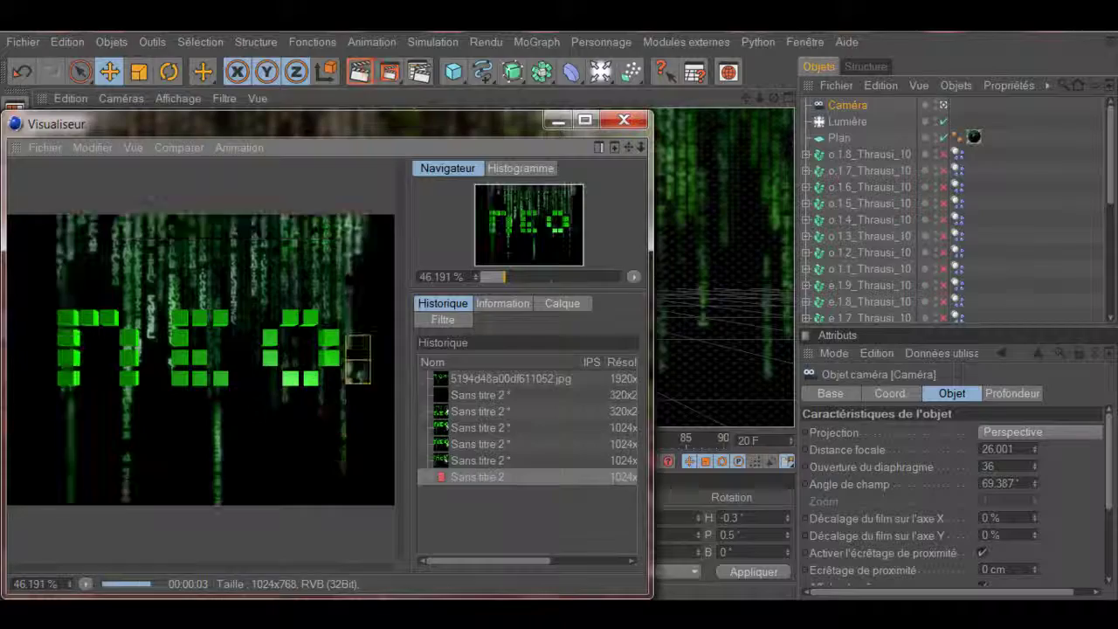
click(624, 119)
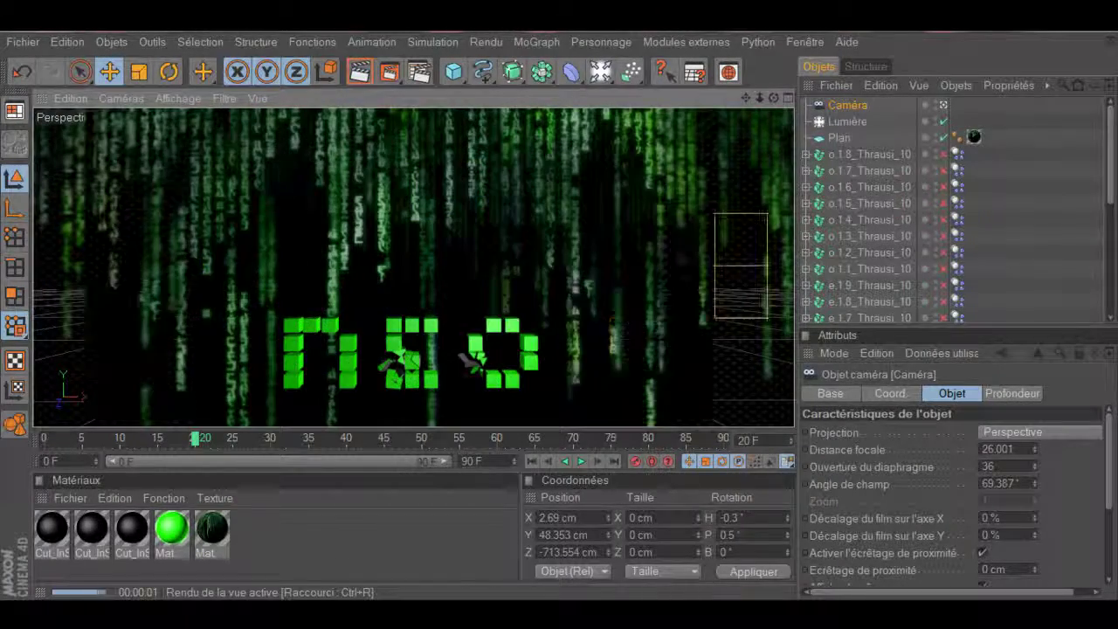
- Set the render frame range to Aperçu, and try rendering the animation in the picture viewer
click(419, 72)
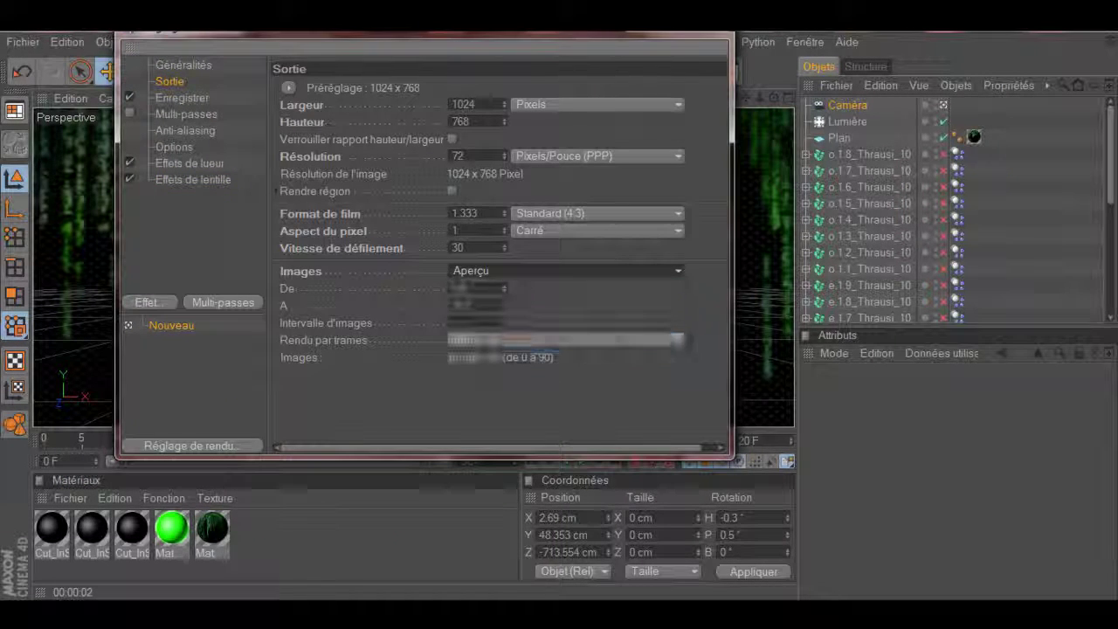
click(704, 35)
click(390, 72)
click(634, 383)
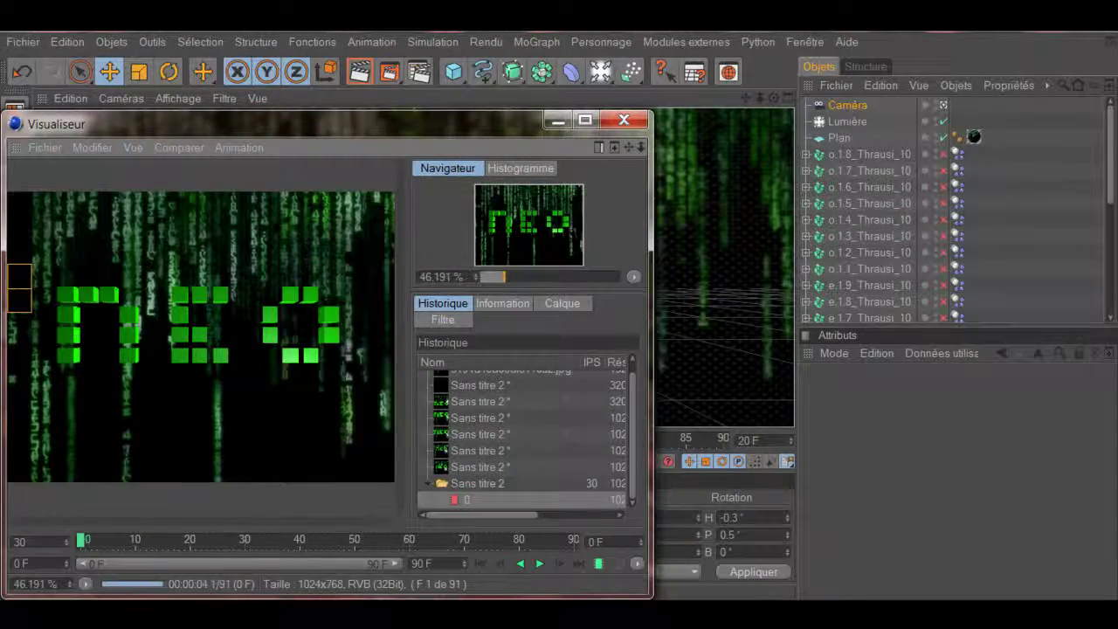
click(623, 120)
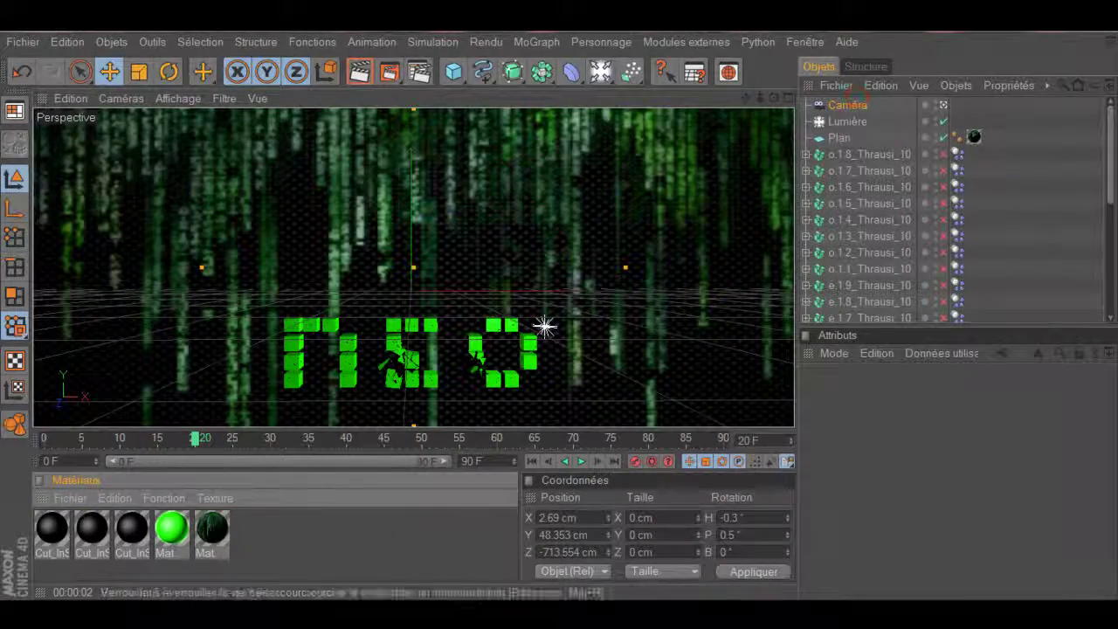
- Test-render the animation's first frames again in the picture viewer, and stop the render
click(389, 72)
click(633, 383)
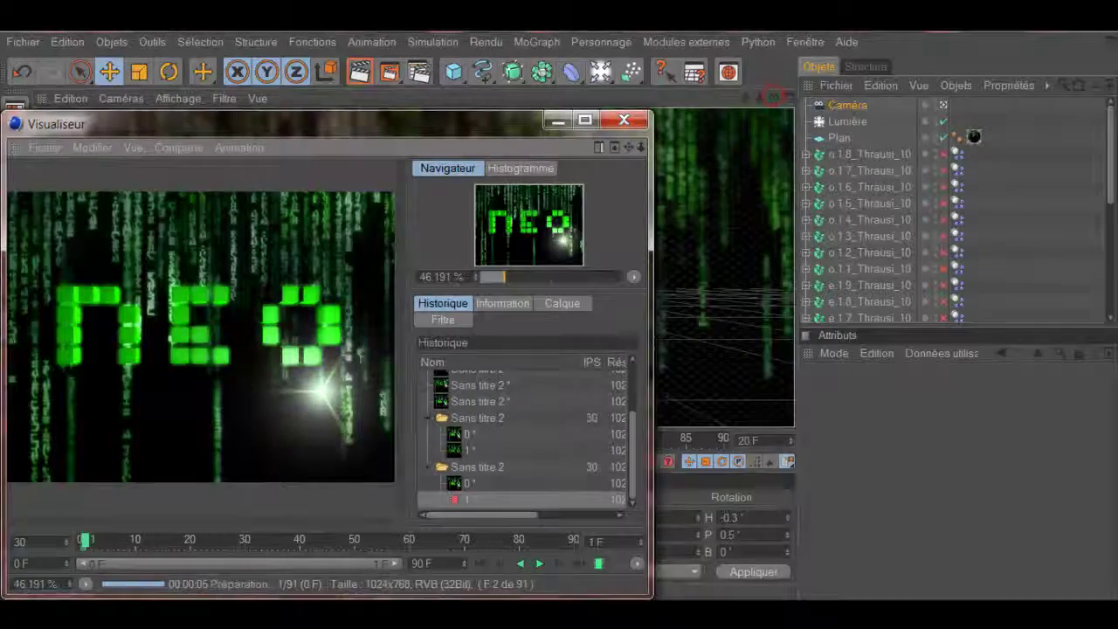
click(624, 119)
click(607, 382)
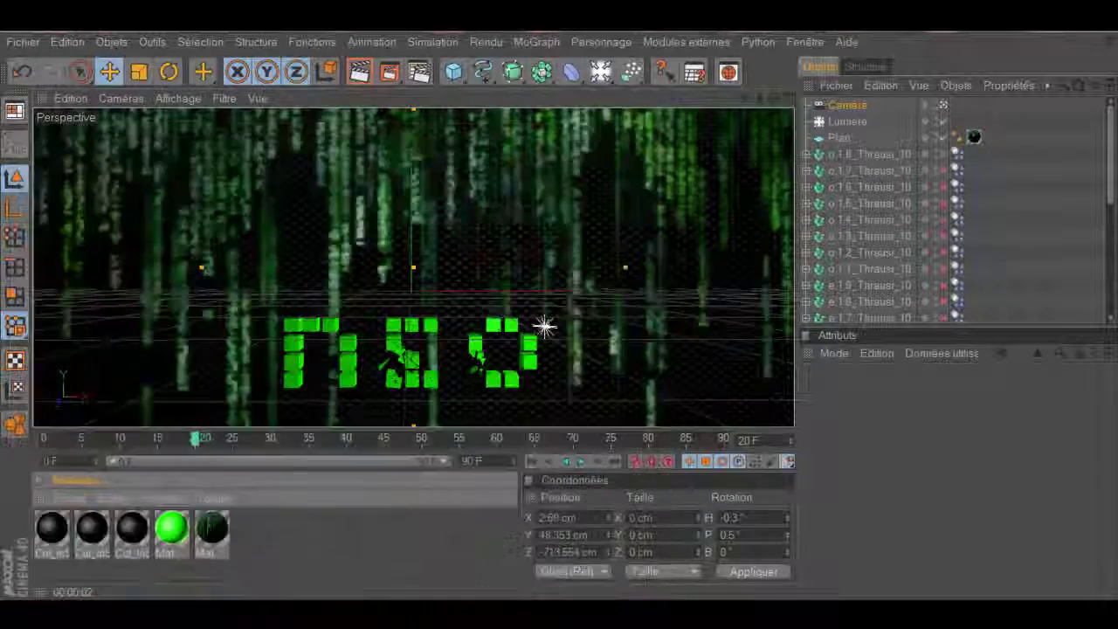